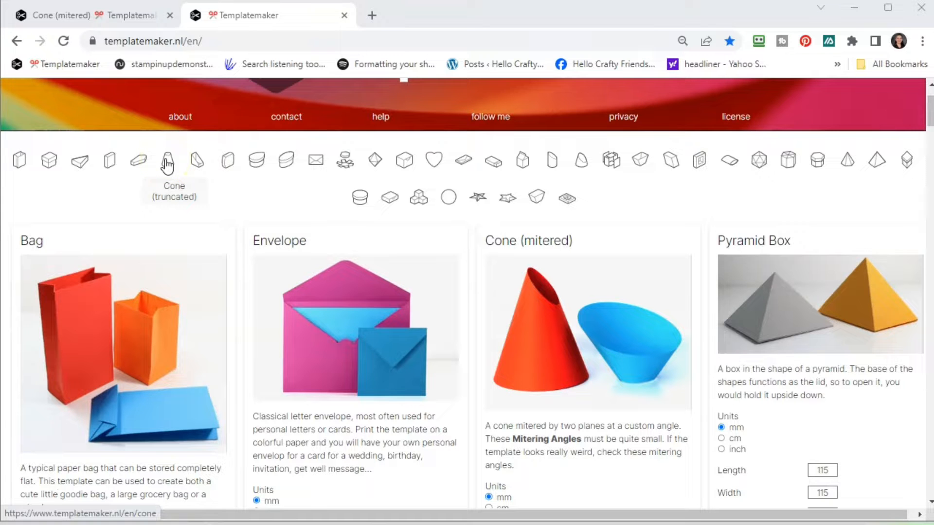
Step: Open the truncated cone template and set its dimension units to mm
left_click(168, 165)
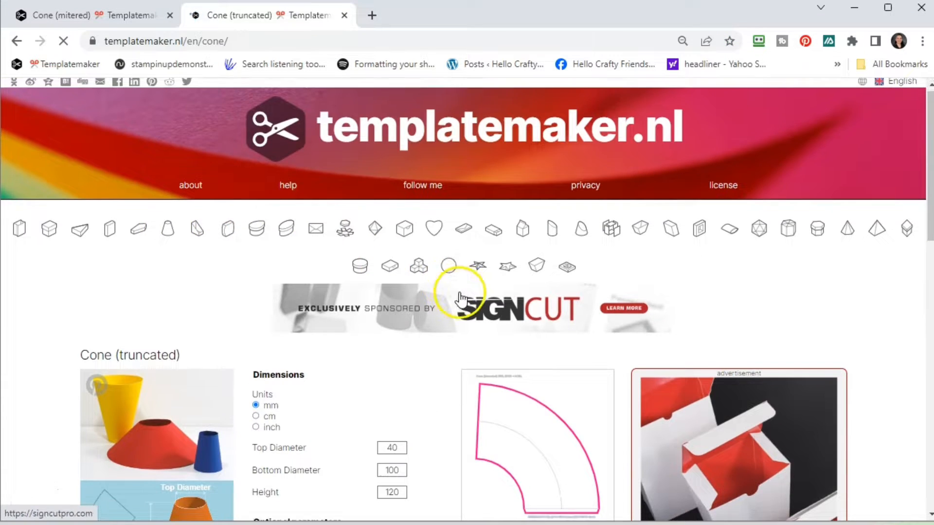
scroll(459, 299, "down", 4)
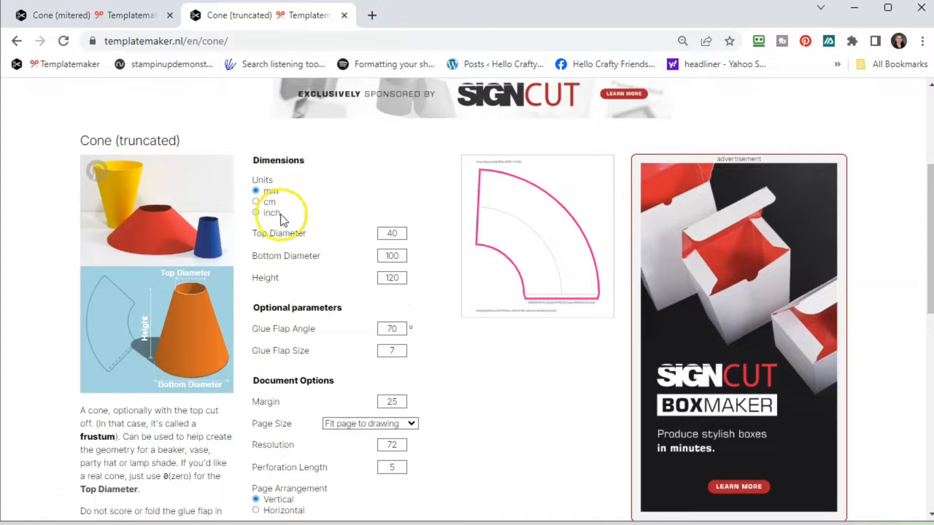
left_click(256, 202)
left_click(256, 213)
left_click(256, 191)
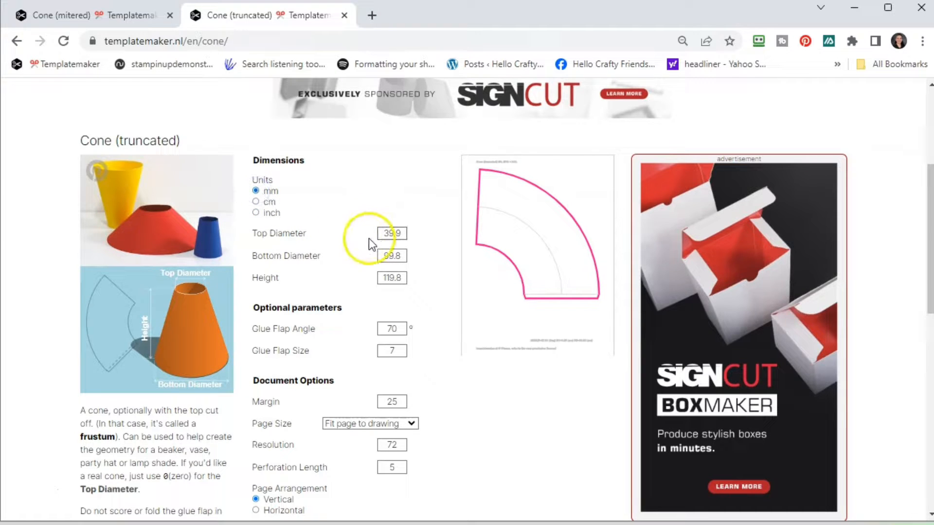
Step: Set the cone's top diameter to 59 mm, bottom diameter to 47 mm and height to 58 mm
left_click(407, 238)
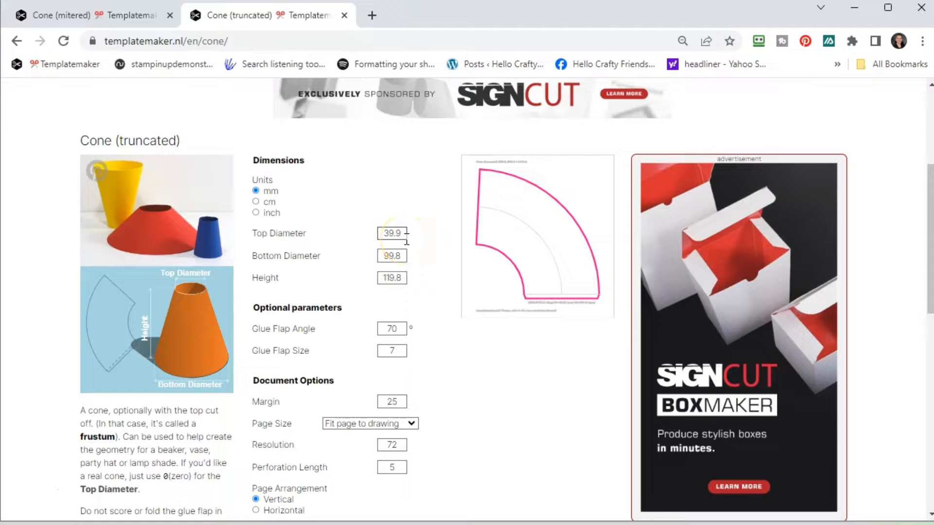
left_click_drag(406, 237, 382, 232)
type("59")
key("Tab")
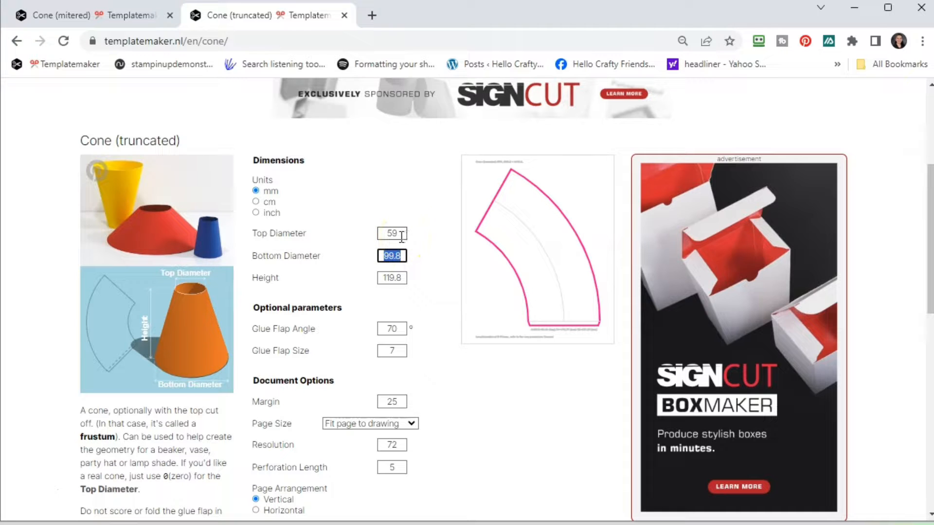
type("47")
key("Tab")
left_click(391, 295)
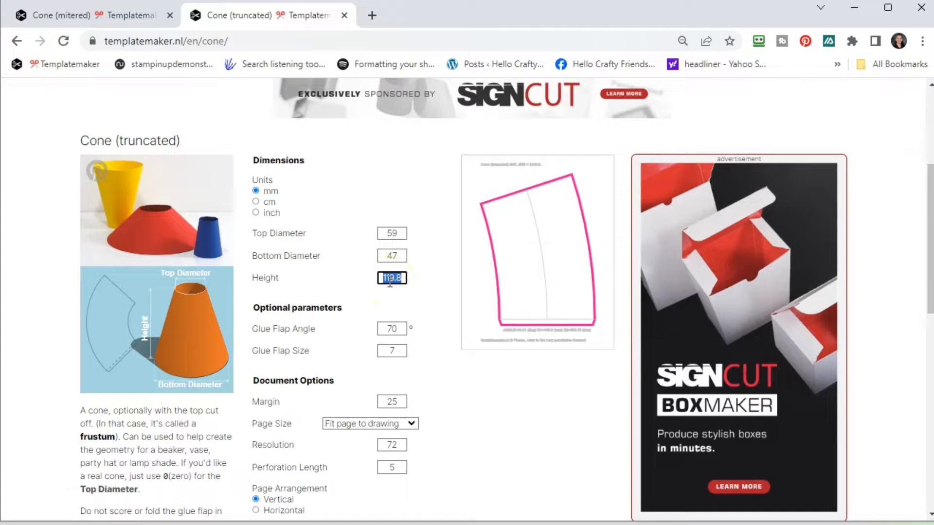
type("58")
left_click(395, 316)
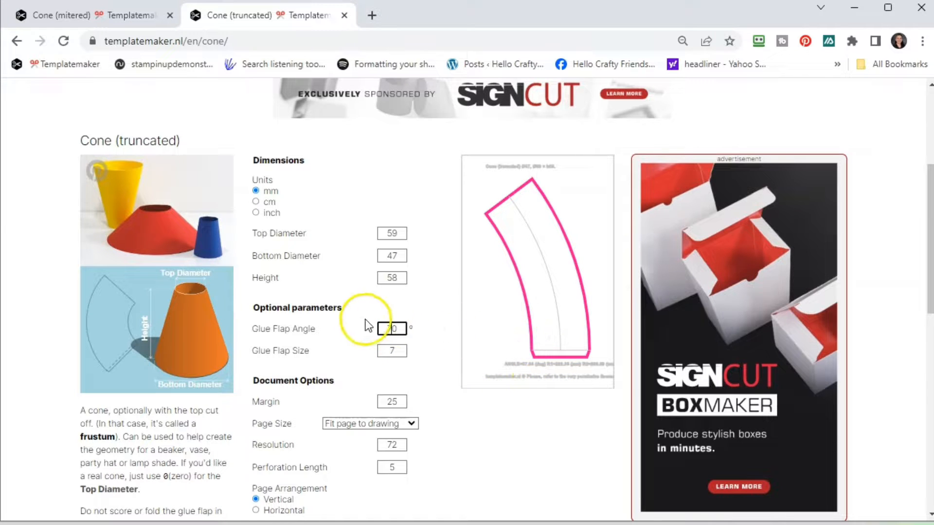
Step: Set the cone's glue flap size to 12.7 mm
scroll(146, 294, "down", 1)
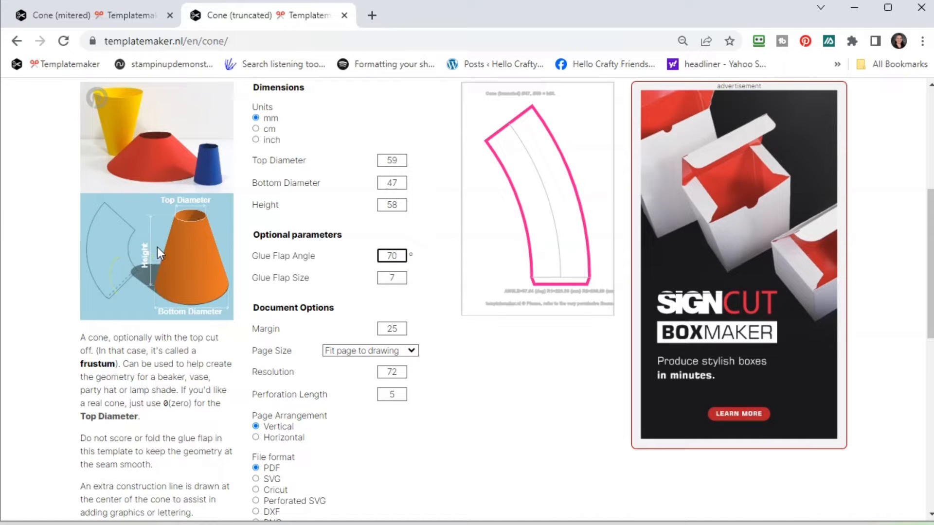
double_click(392, 278)
type("12")
left_click(390, 254)
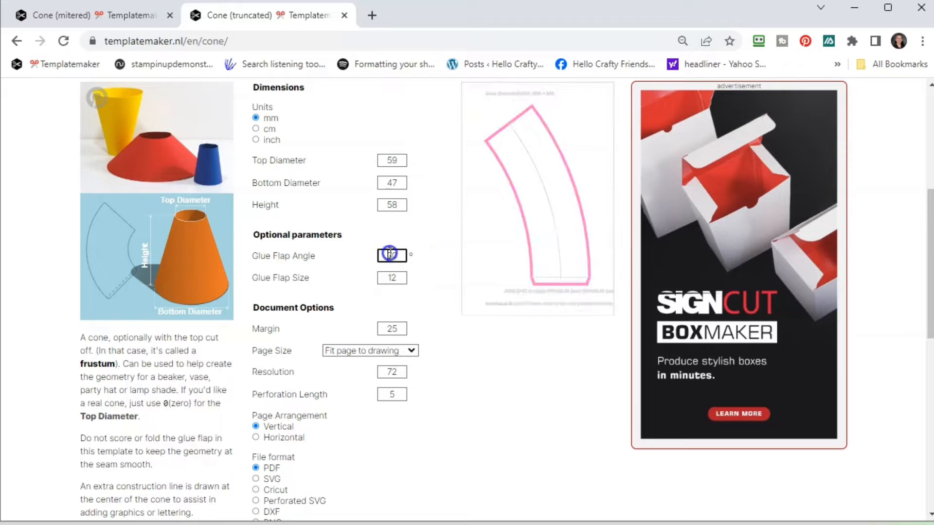
left_click(406, 278)
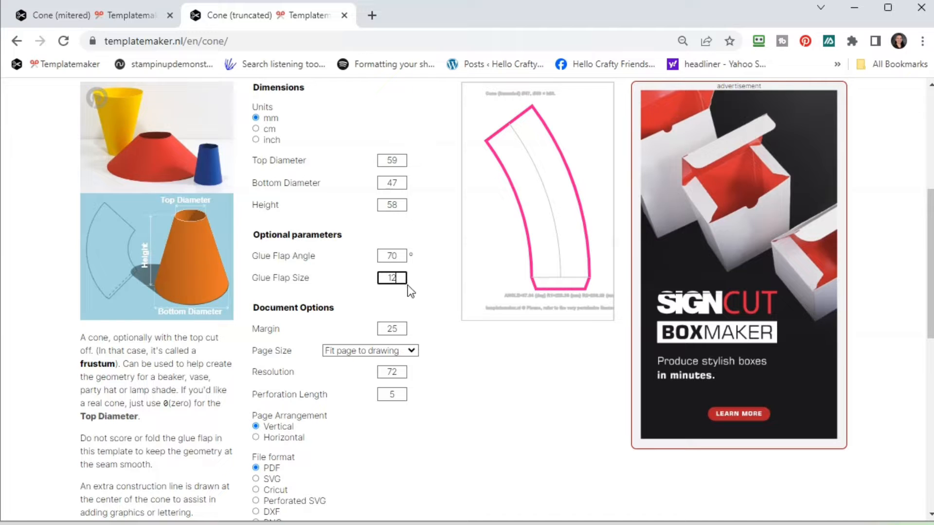
type("7")
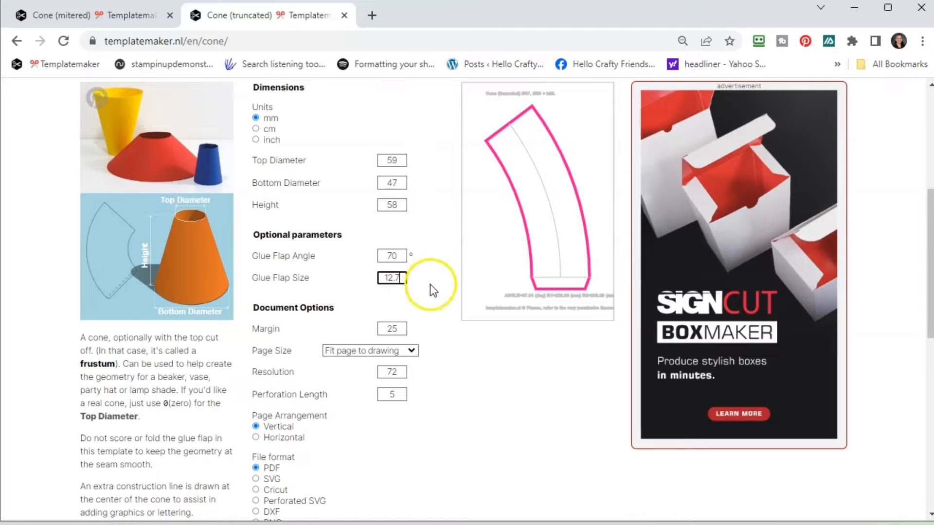
left_click(403, 257)
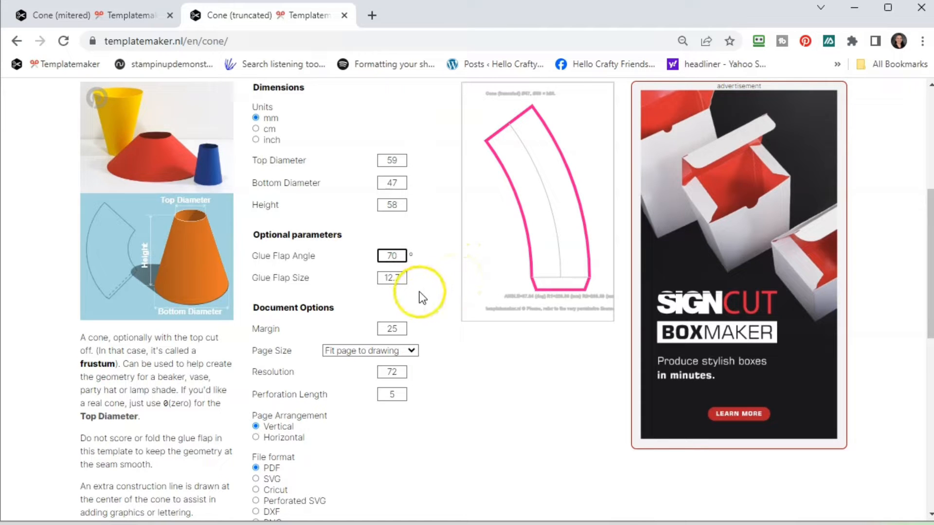
Step: Set the page size to 12 × 12 inch for desktop cutting plotters and the margin to 0
scroll(421, 310, "down", 2)
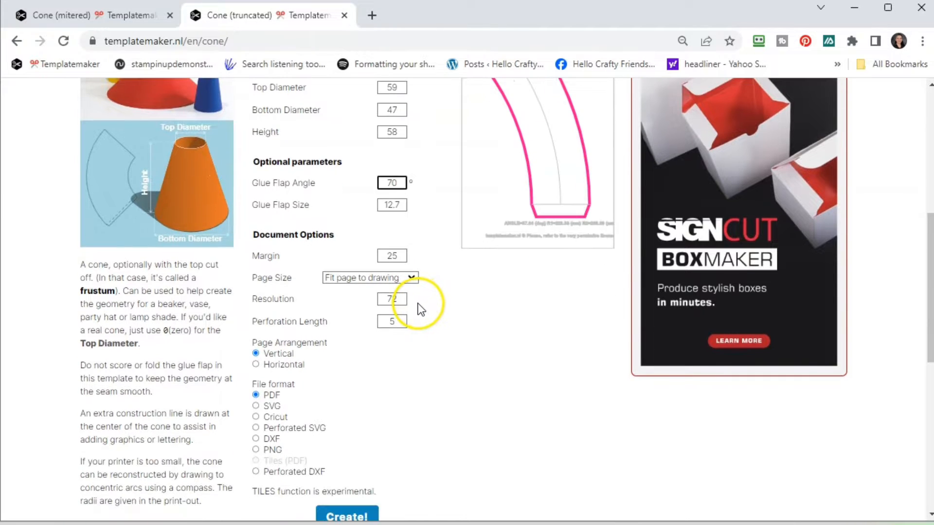
left_click(377, 281)
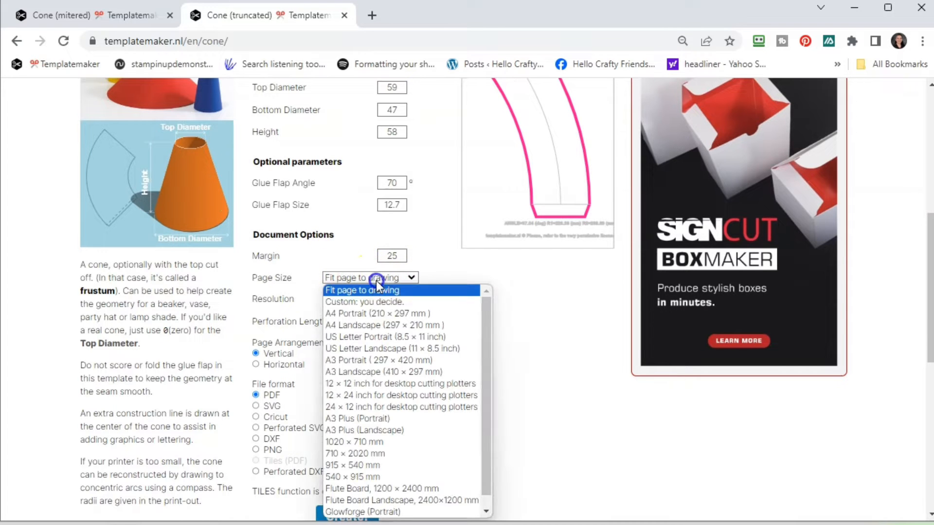
left_click(414, 384)
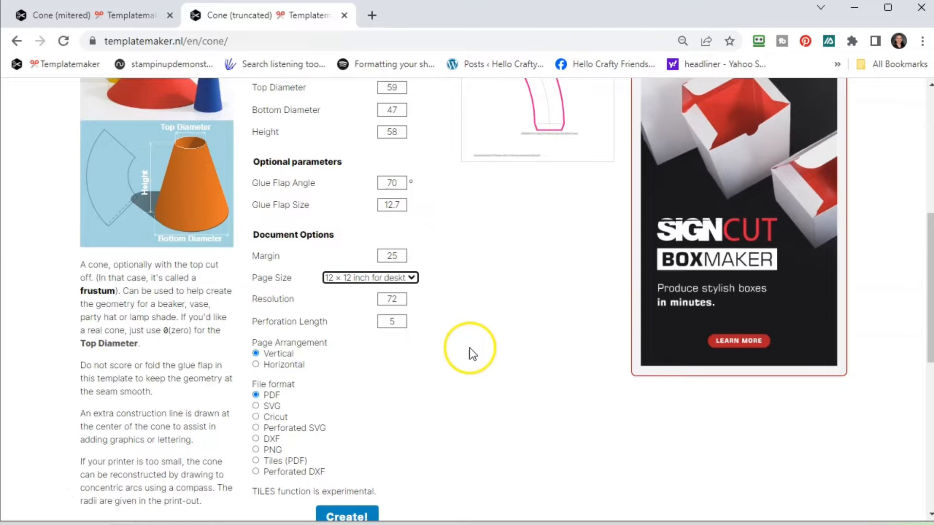
scroll(469, 348, "up", 1)
scroll(468, 345, "up", 3)
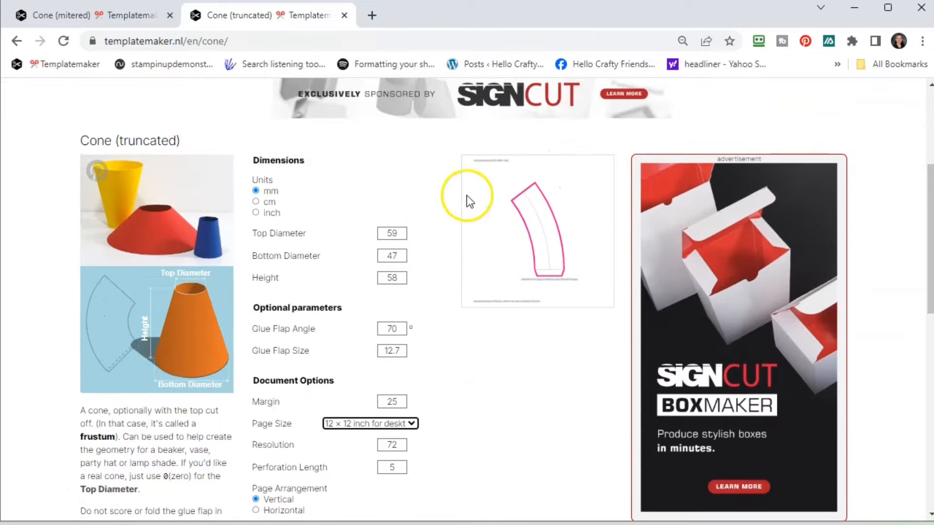
left_click_drag(399, 402, 368, 403)
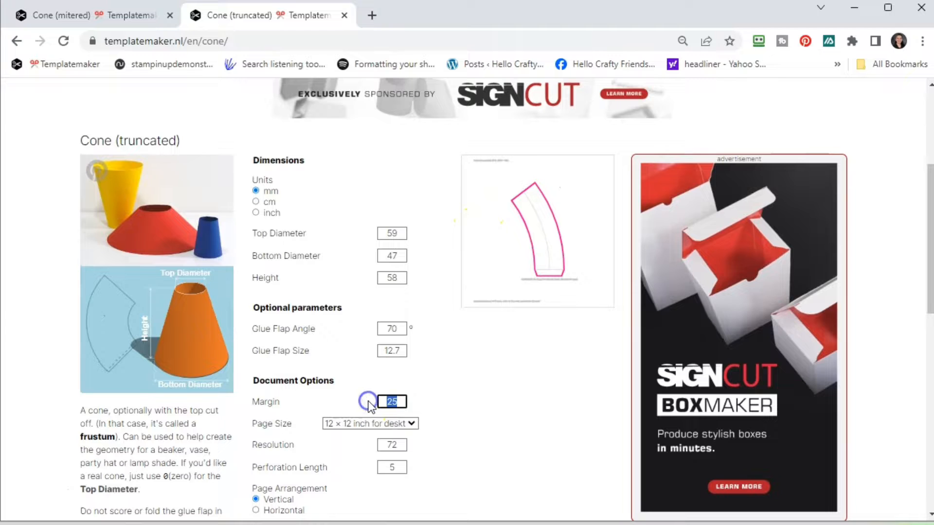
type("0")
left_click(401, 443)
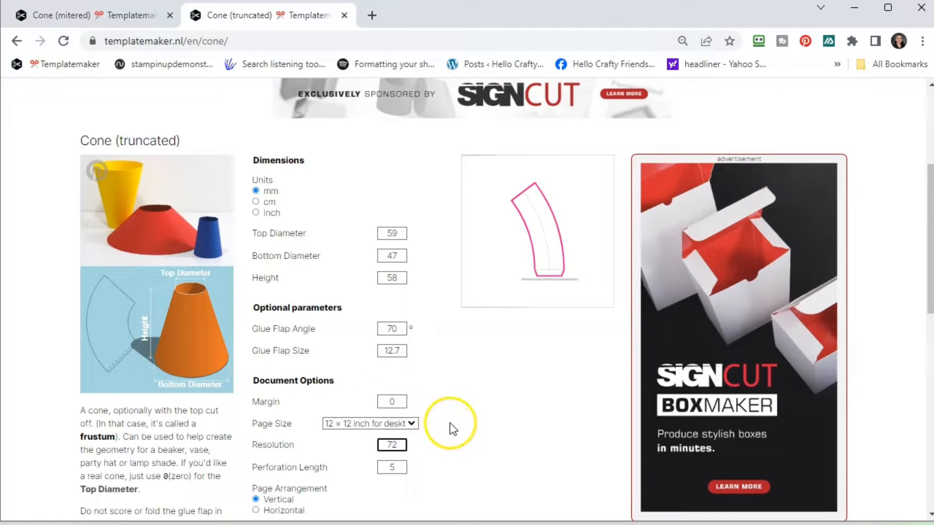
Step: Choose SVG as the file format and create the cone template file
scroll(474, 397, "down", 1)
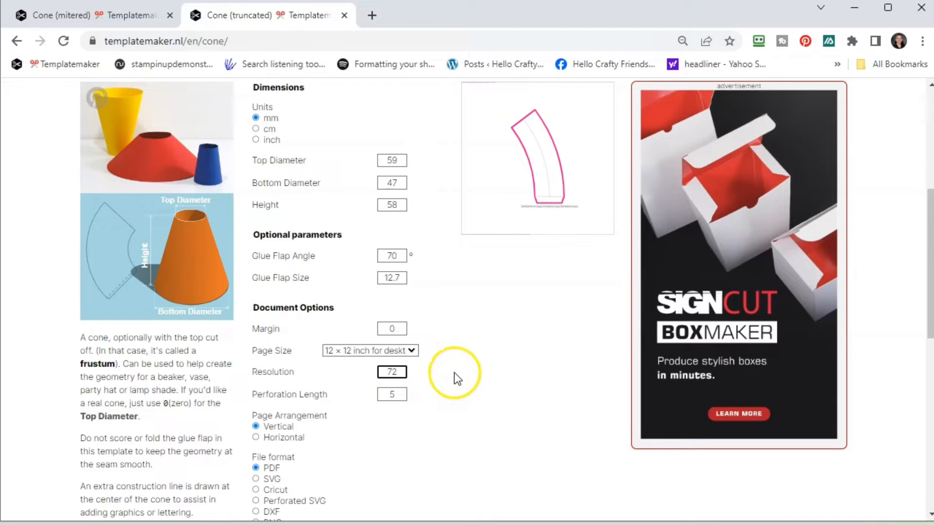
scroll(454, 373, "down", 1)
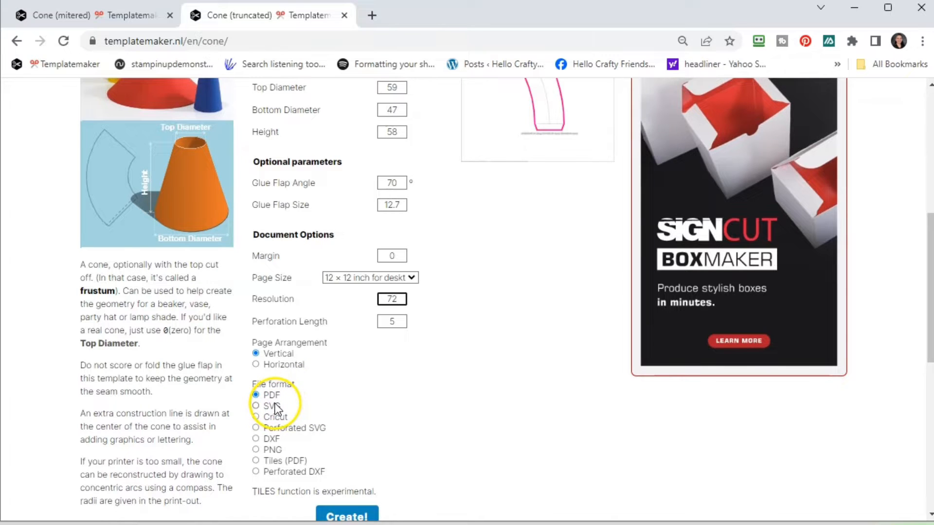
scroll(354, 405, "up", 1)
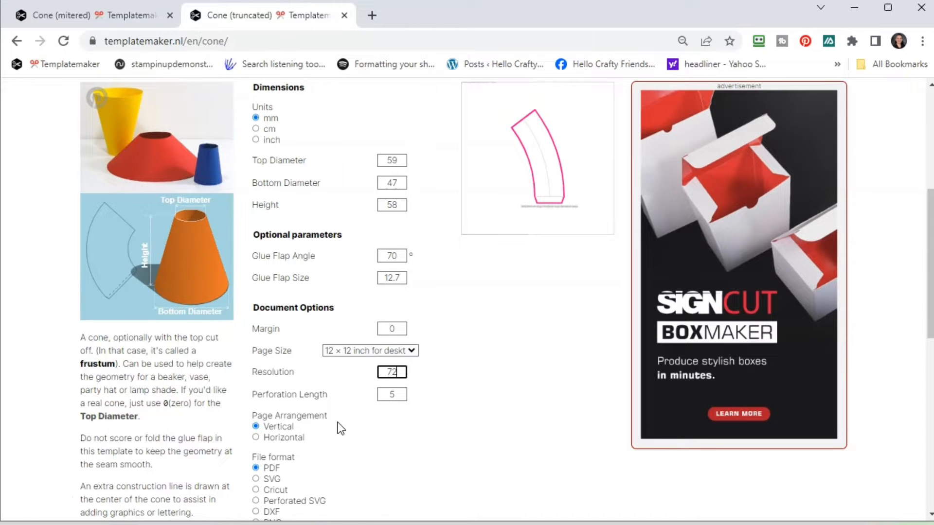
scroll(311, 419, "down", 1)
left_click(258, 406)
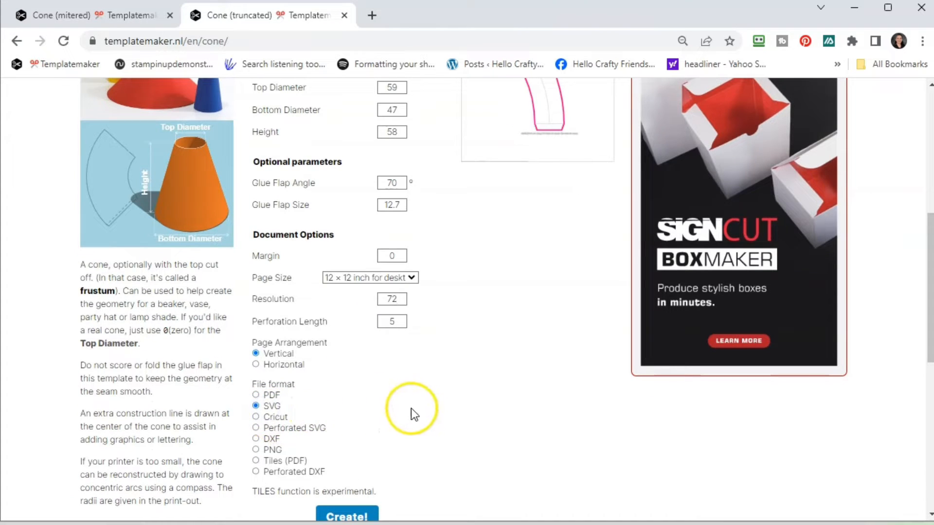
scroll(422, 410, "down", 1)
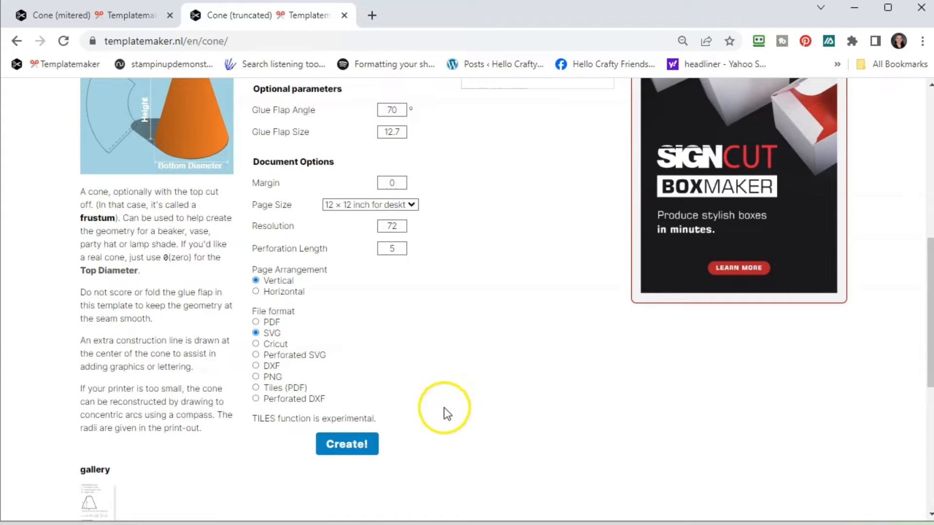
left_click(348, 445)
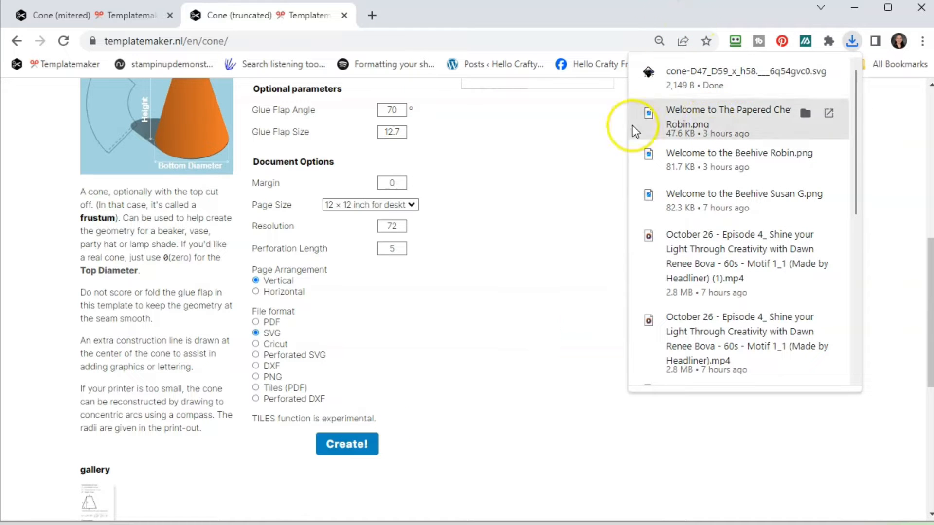
Step: Open the downloaded cone SVG in the browser and examine the whole outline down to the glue flap
left_click(716, 90)
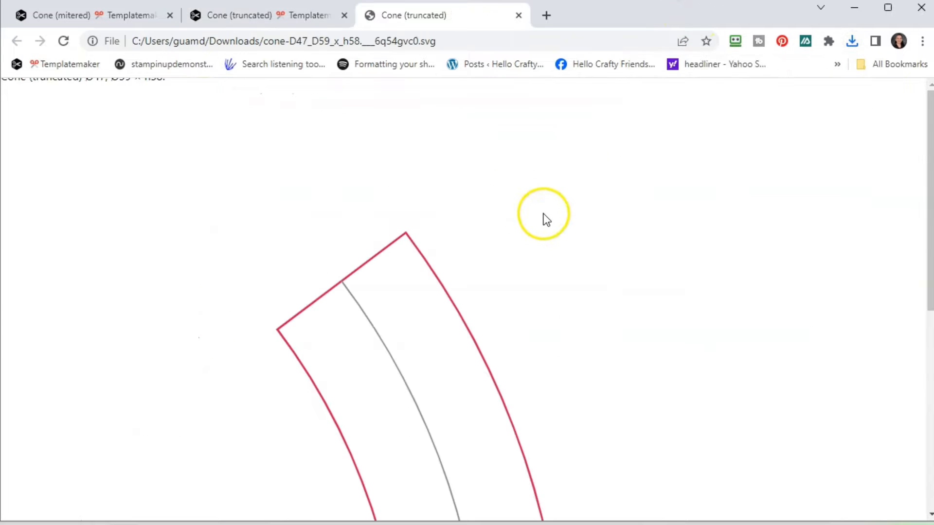
scroll(542, 217, "down", 5)
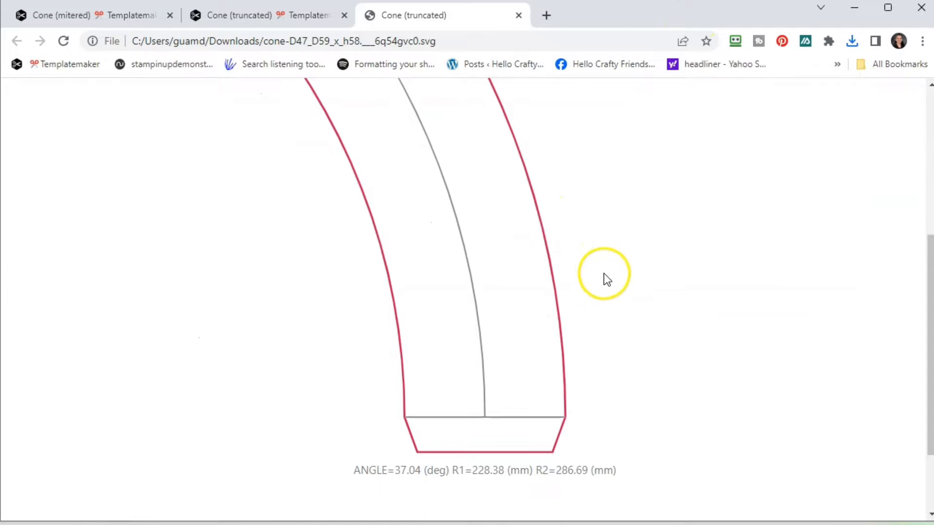
scroll(603, 273, "up", 5)
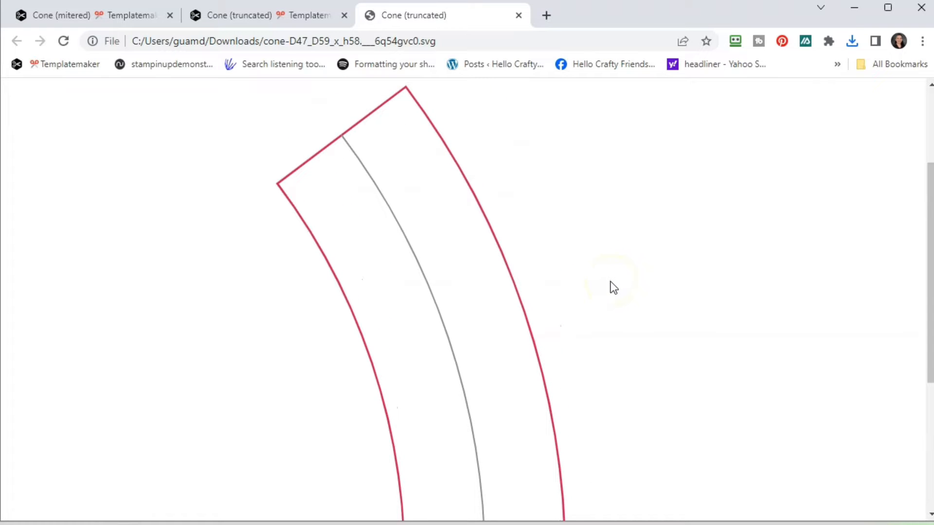
left_click(598, 282)
scroll(595, 280, "down", 3)
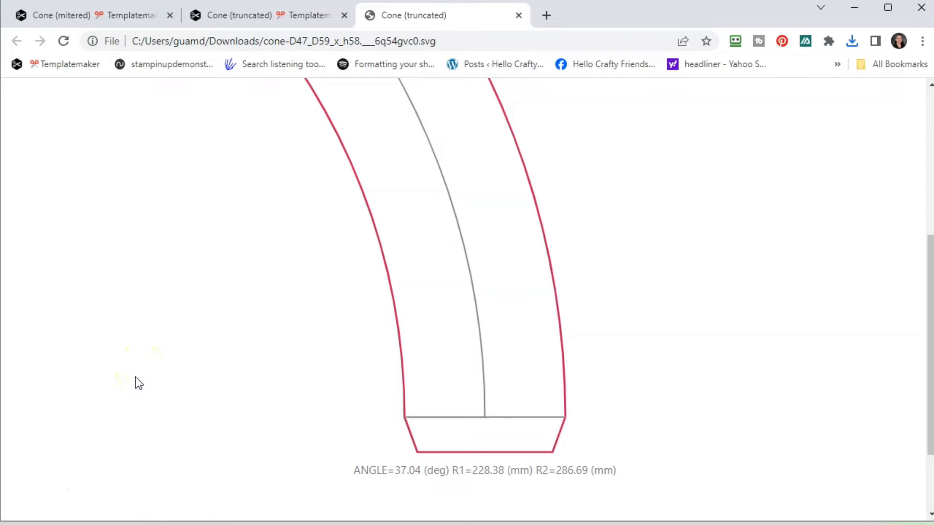
Step: Switch to Brother CanvasWorkspace and start a new, empty project
left_click(29, 490)
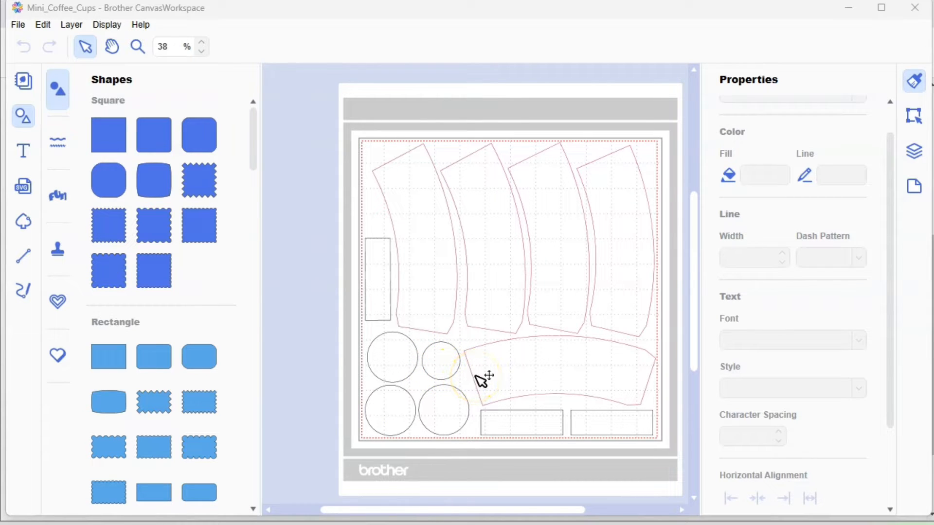
left_click(18, 25)
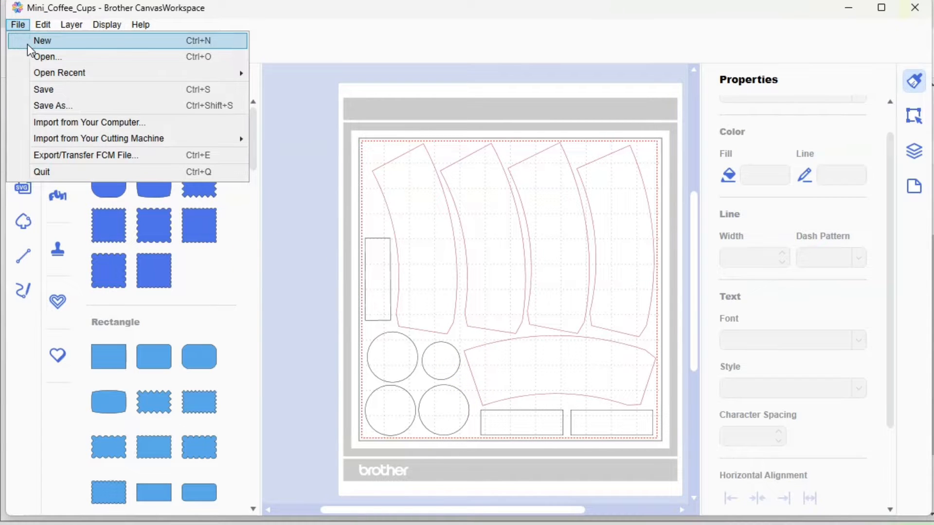
left_click(24, 44)
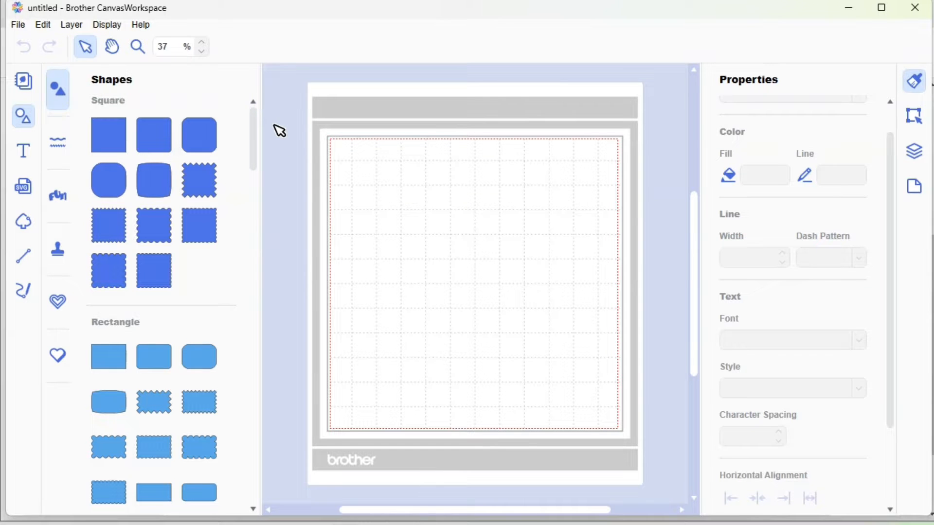
left_click(84, 11)
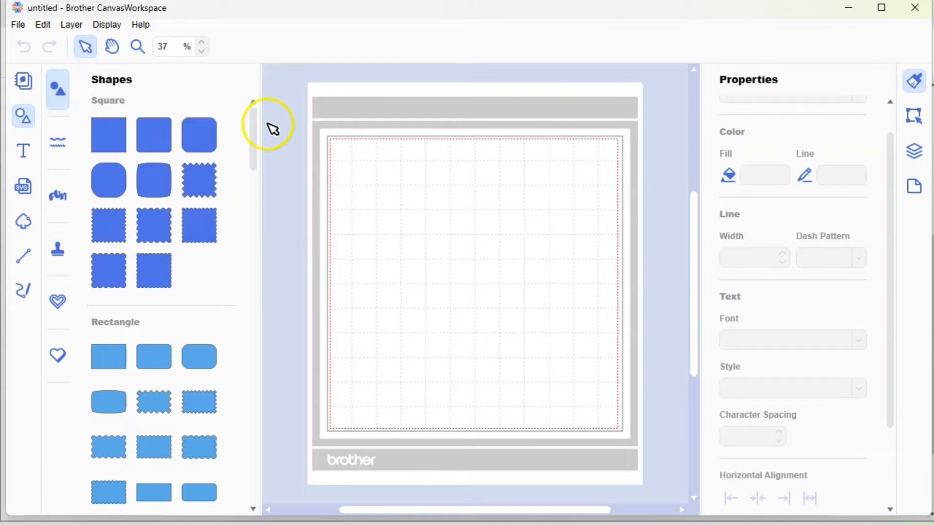
left_click(133, 111)
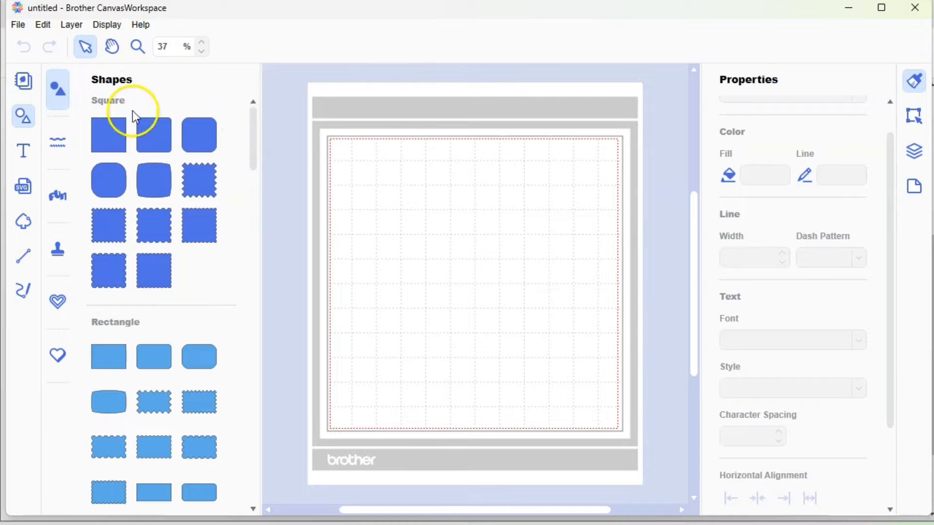
left_click(24, 115)
left_click(27, 92)
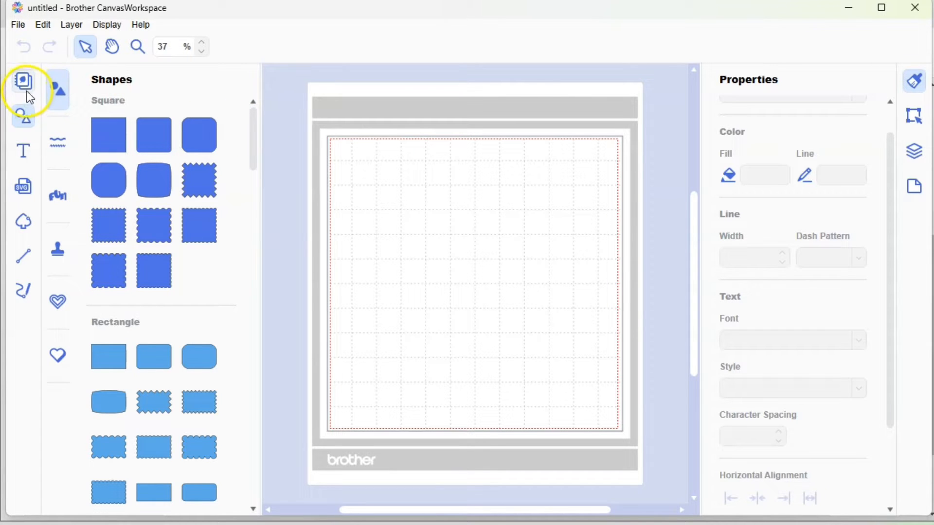
left_click(26, 184)
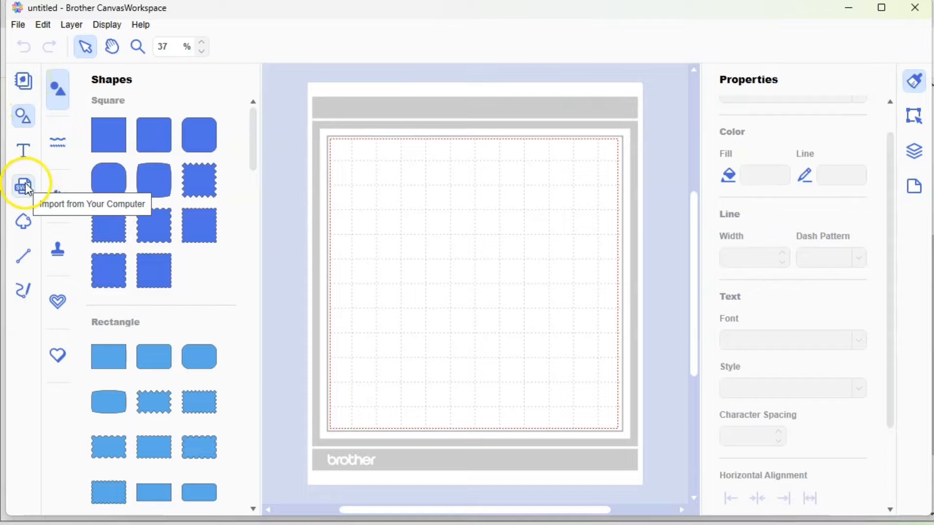
left_click(33, 490)
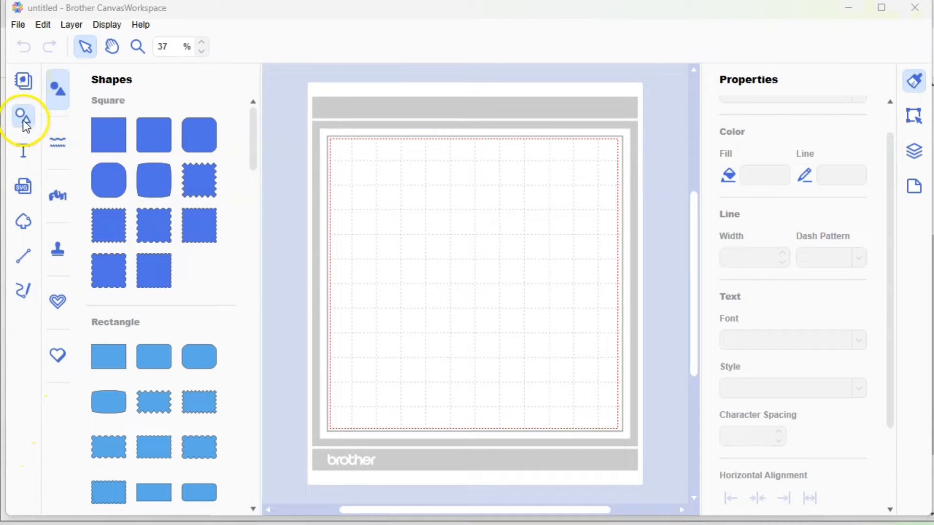
Step: Import the cone-D47_D59_x_h58 SVG file from the Downloads folder into the project
left_click(27, 188)
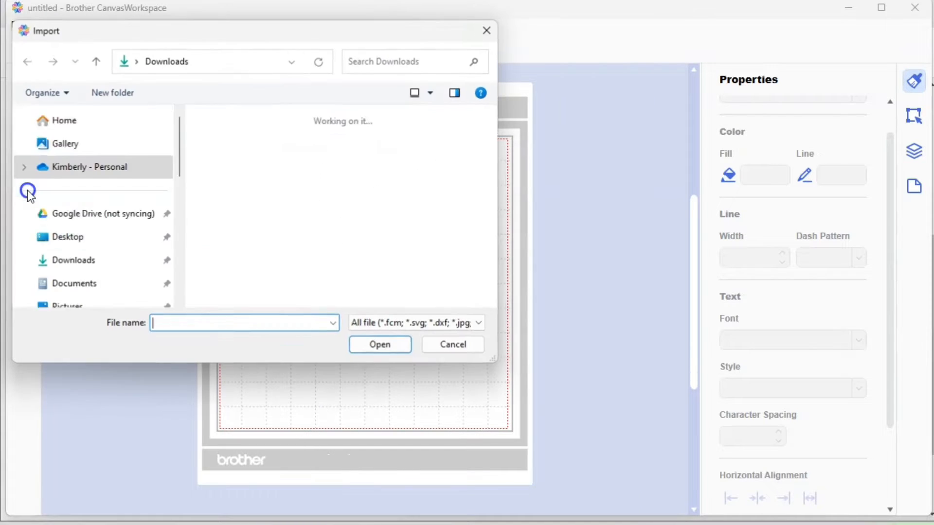
left_click(89, 204)
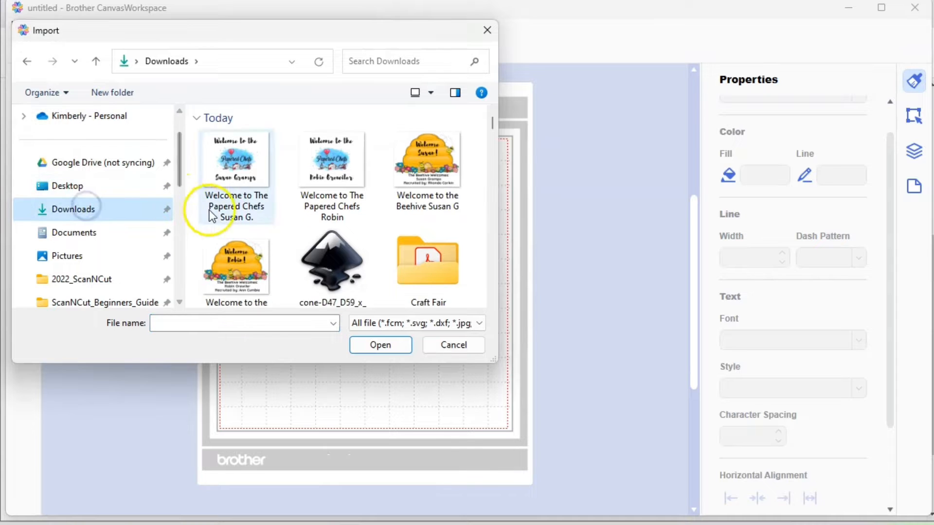
left_click(334, 263)
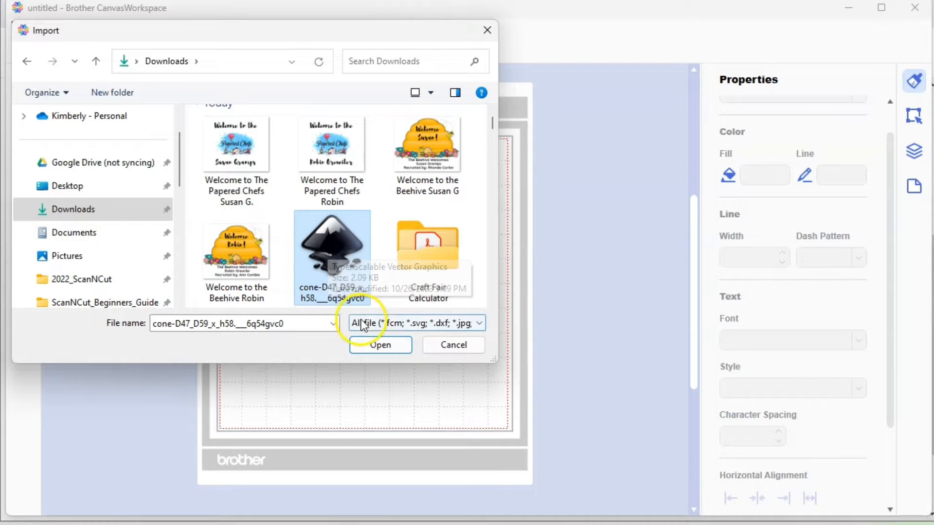
left_click(376, 344)
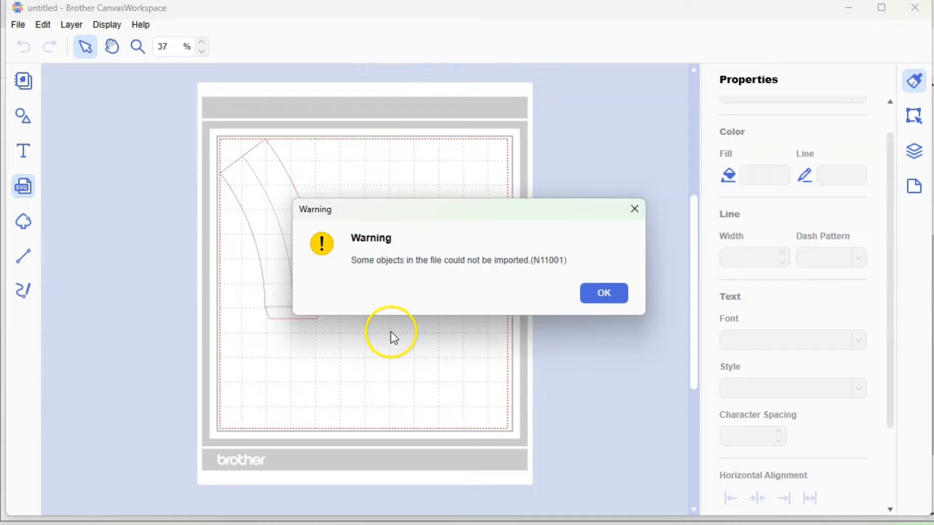
left_click(605, 293)
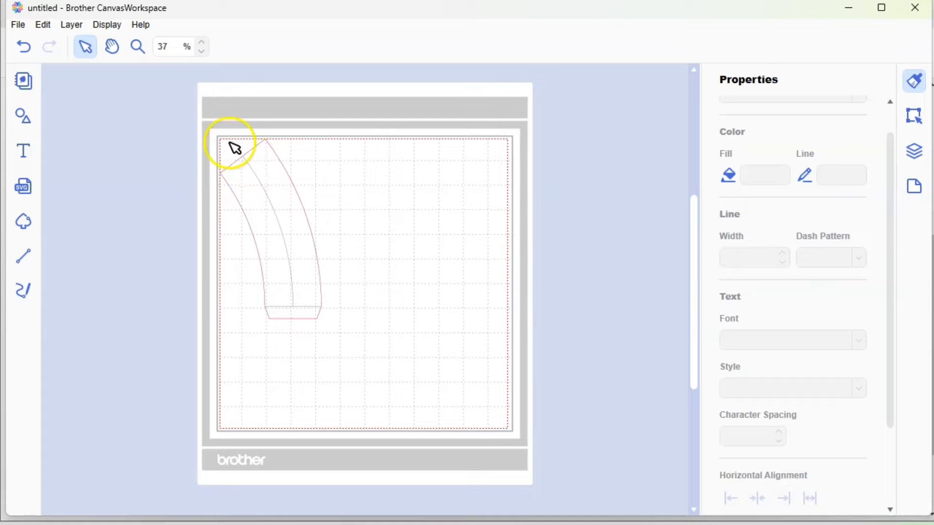
Step: Delete the inner curved line and the straight fold line at the glue flap, keeping only the outer cone outline
left_click(917, 156)
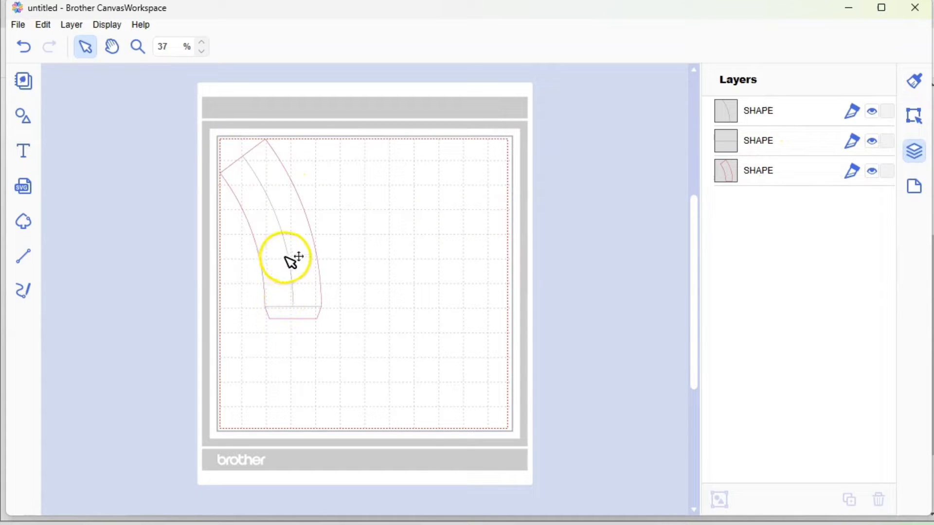
left_click(873, 141)
left_click(871, 144)
left_click(768, 122)
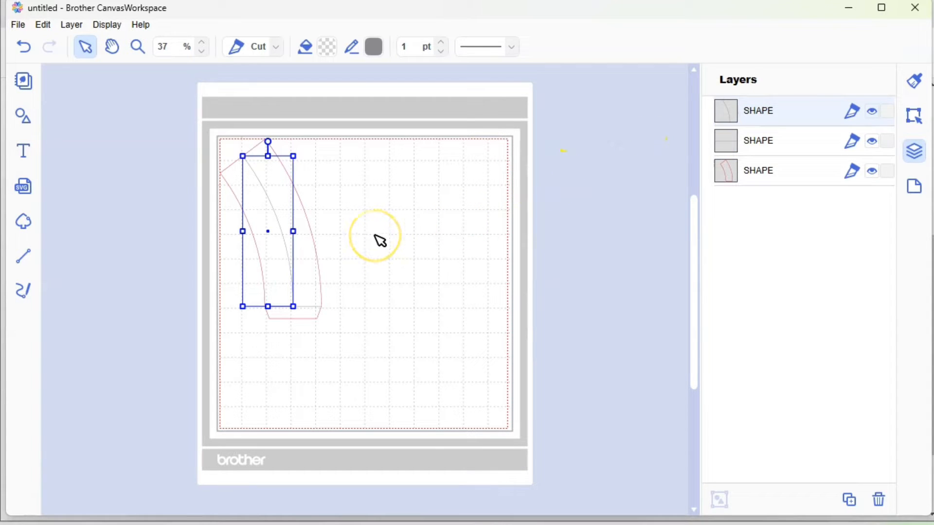
key("Delete")
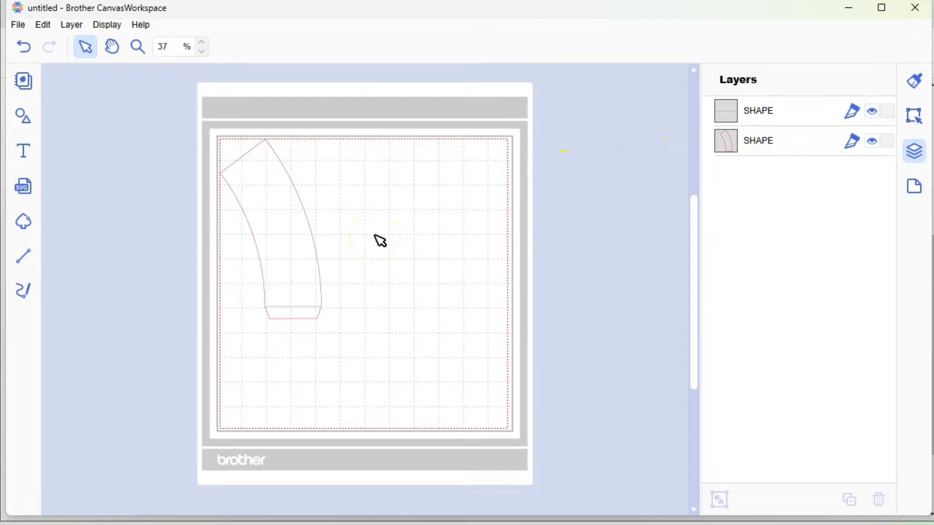
left_click(787, 112)
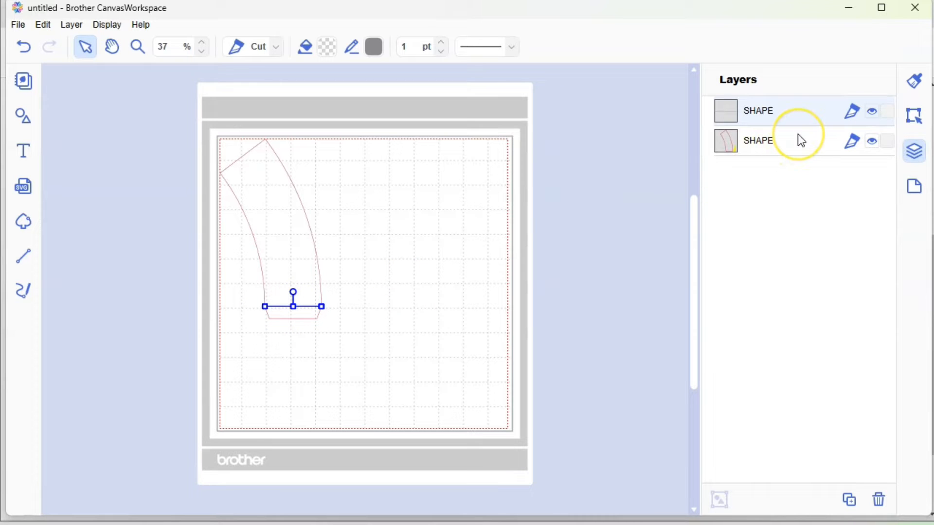
key("Delete")
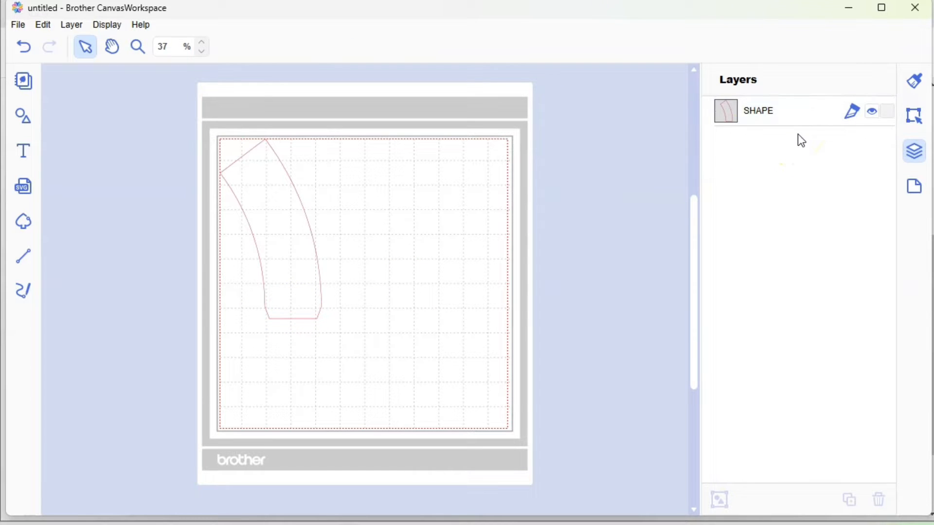
Step: Rename the remaining outline's layer as Mini Coffee Cup Wrapper and move the shape to the mat's upper right corner
left_click(299, 229)
double_click(770, 110)
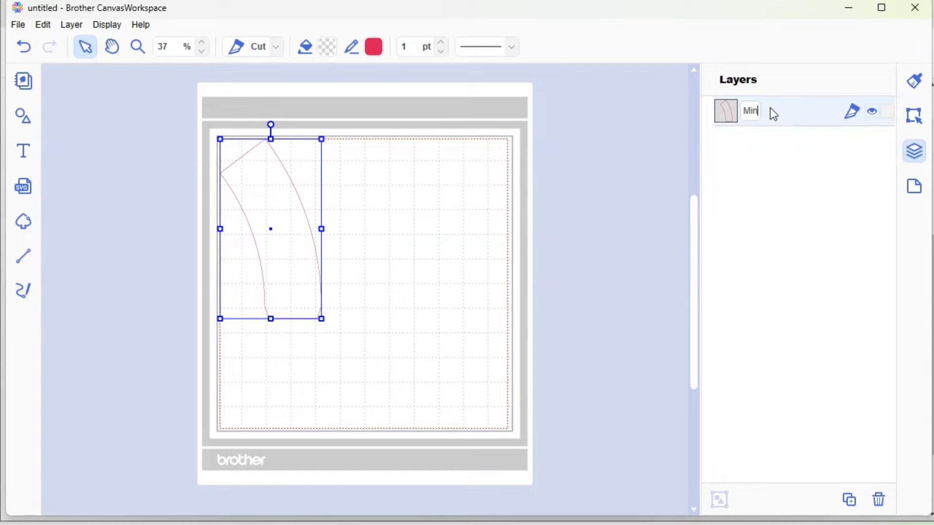
type("Mini Coffee Cup Wrapper")
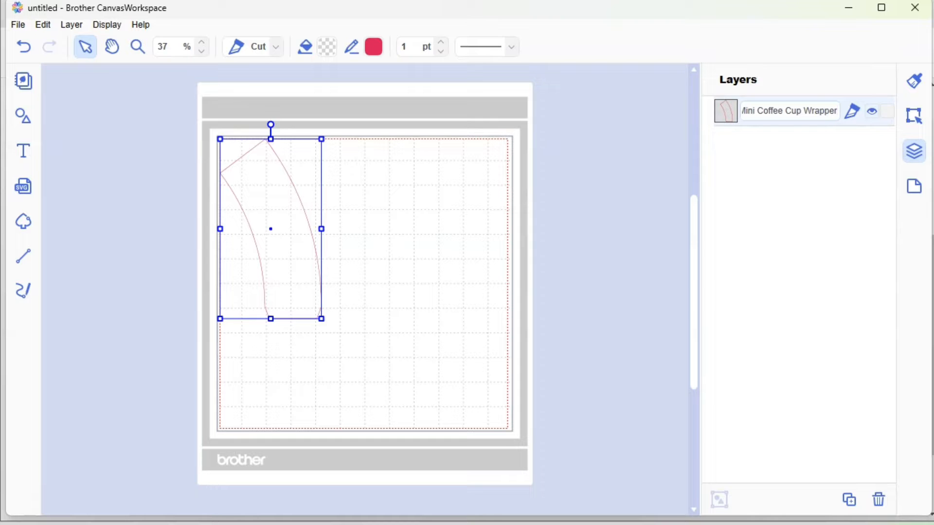
left_click(803, 185)
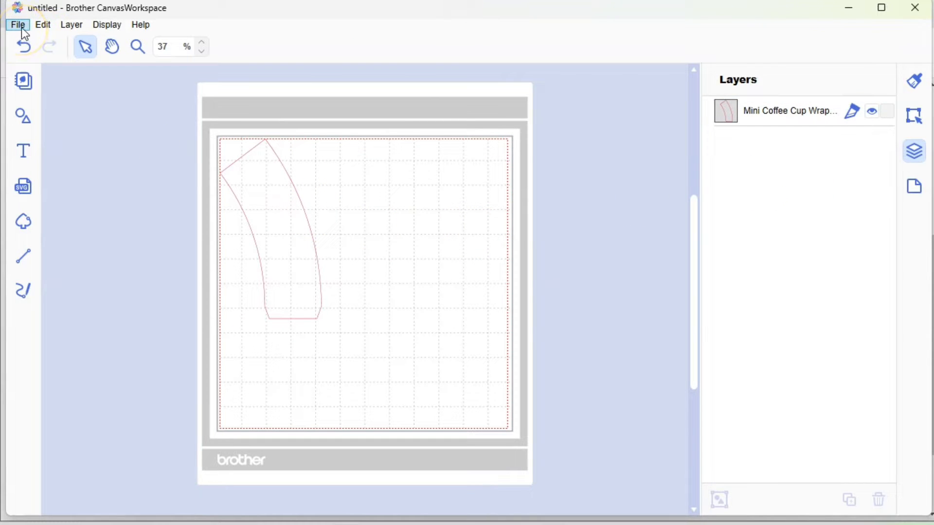
left_click_drag(269, 208, 357, 237)
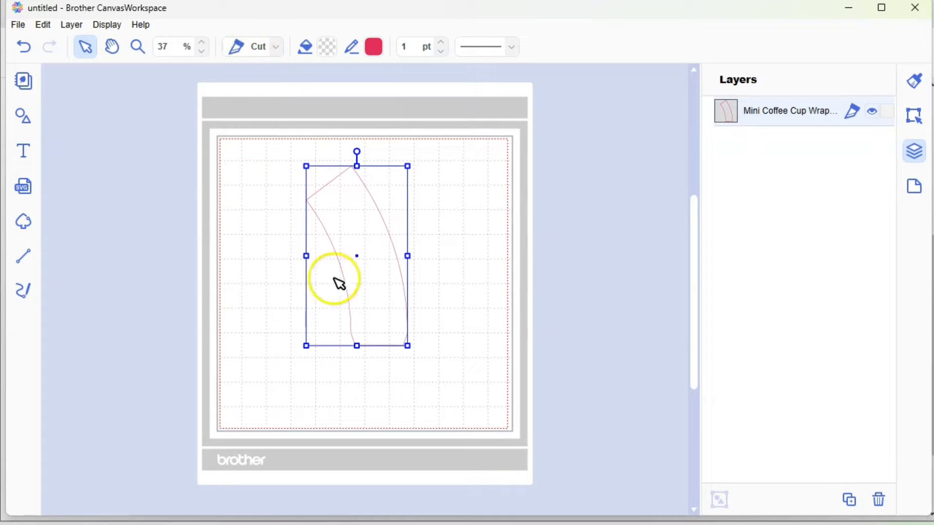
left_click_drag(375, 286, 468, 262)
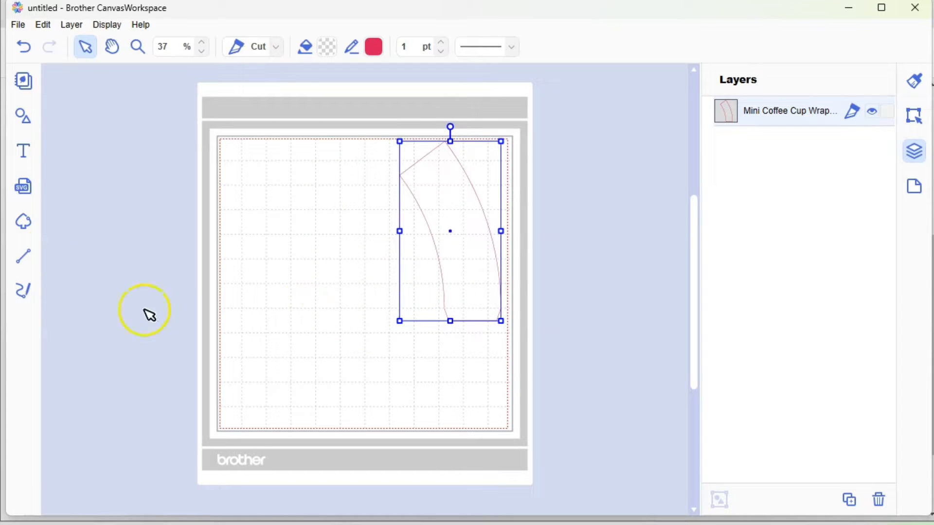
Step: Save the project as MiniCoffeeCupWrapper in CWPRJ format in the Craft Fair folder under Documents > CanvasWorkspace
left_click(19, 26)
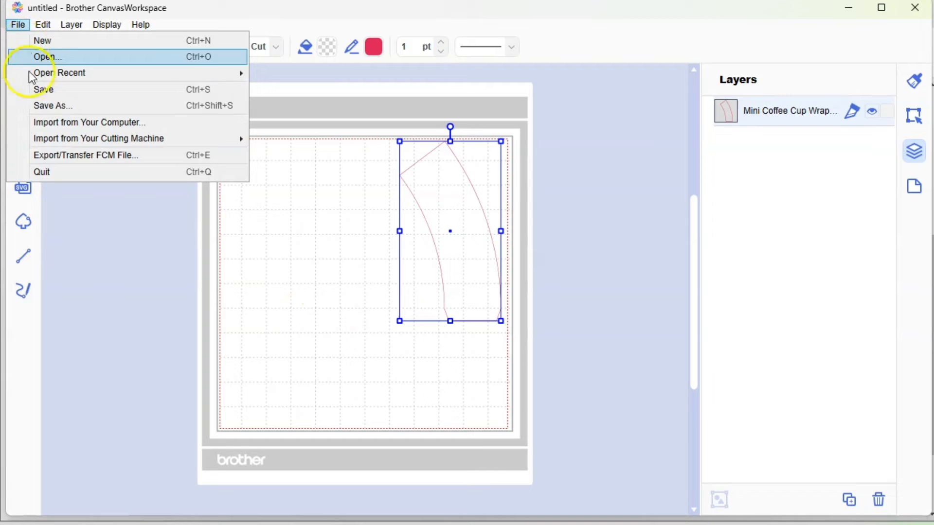
left_click(42, 106)
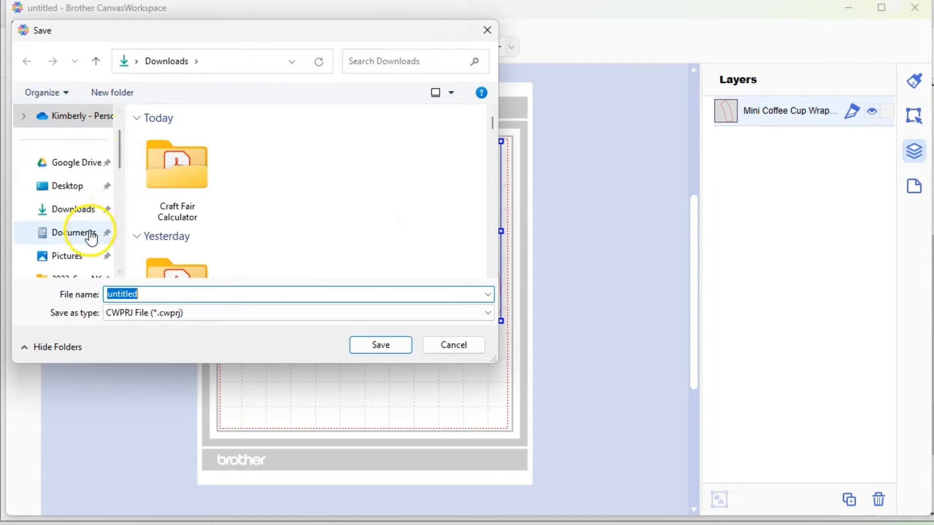
left_click(73, 232)
double_click(279, 163)
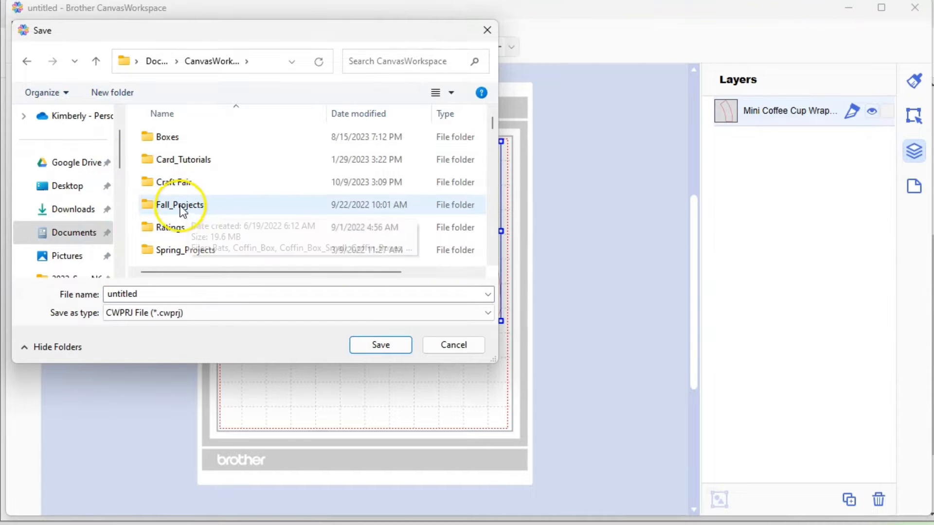
double_click(169, 184)
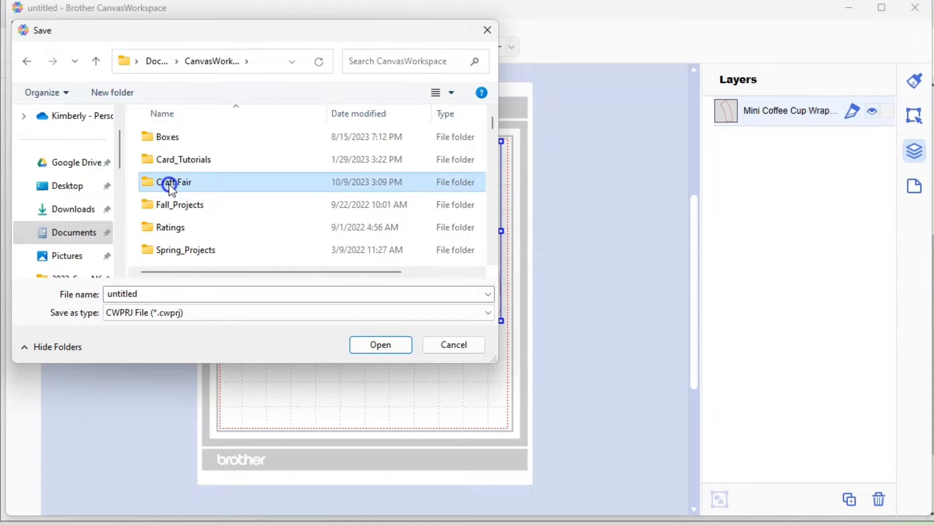
double_click(200, 292)
type("Mini")
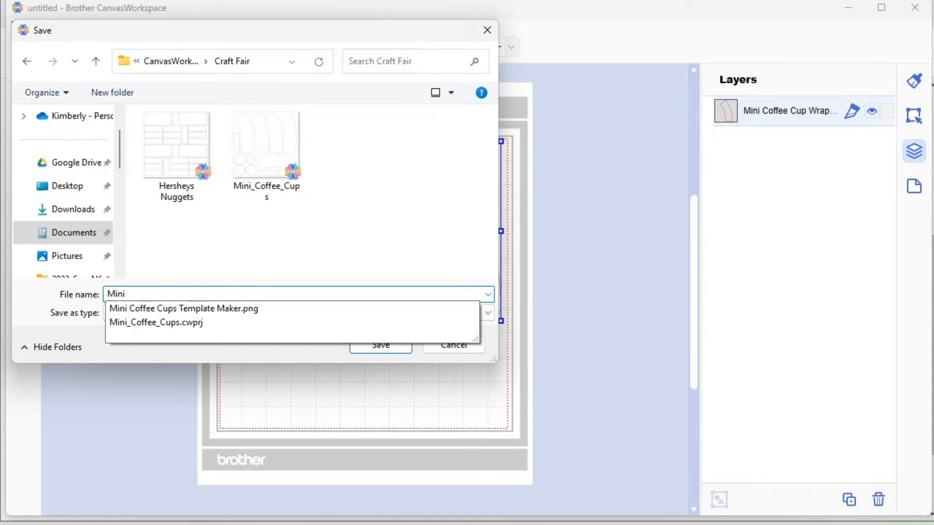
type("CupWrapper")
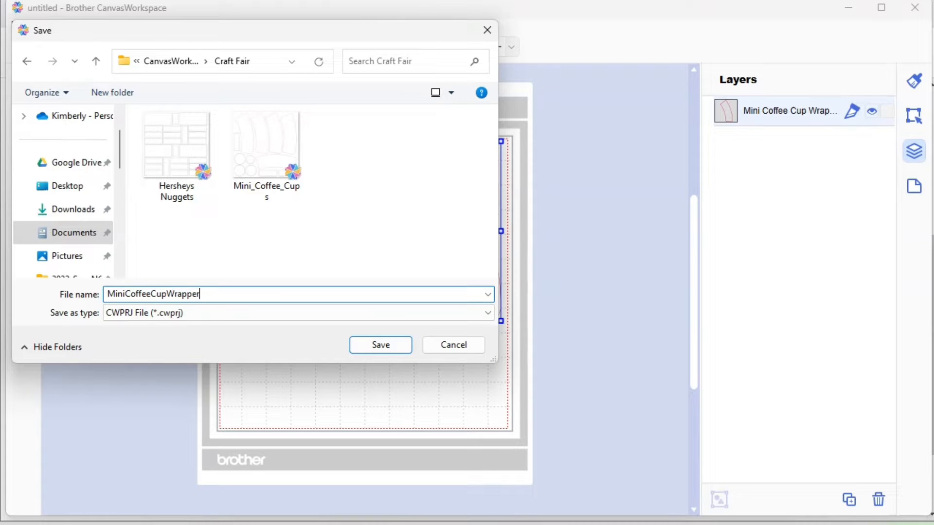
left_click(360, 345)
left_click(363, 339)
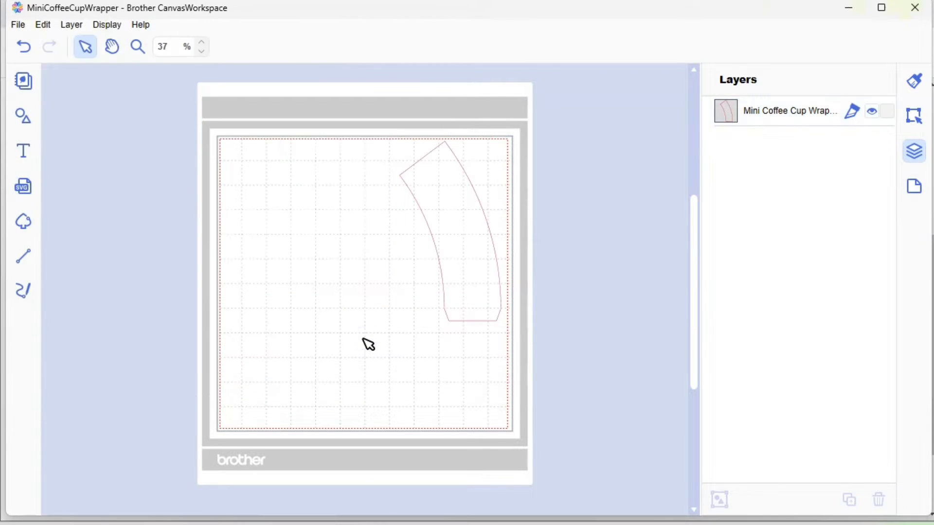
Step: Move the wrapper shape near the middle of the mat and rotate it slightly clockwise so it stands more upright
left_click_drag(429, 282, 386, 256)
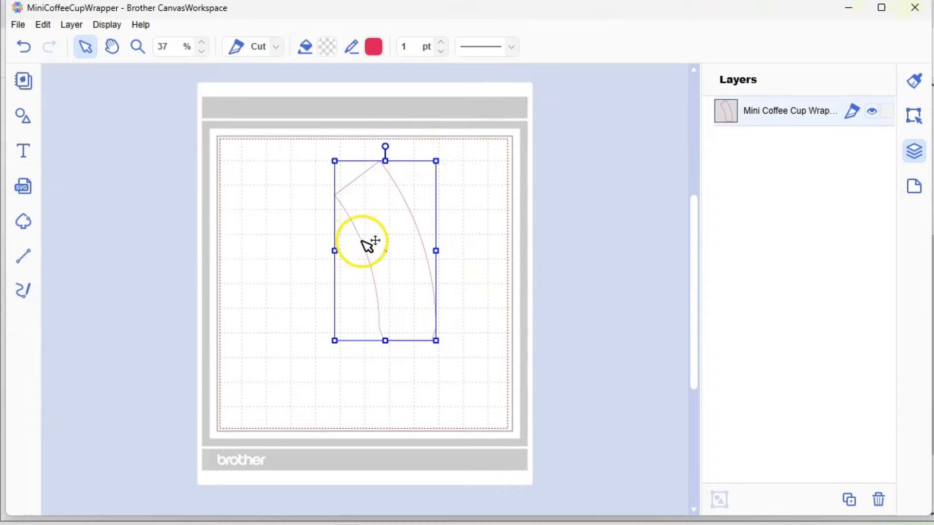
left_click_drag(385, 146, 410, 162)
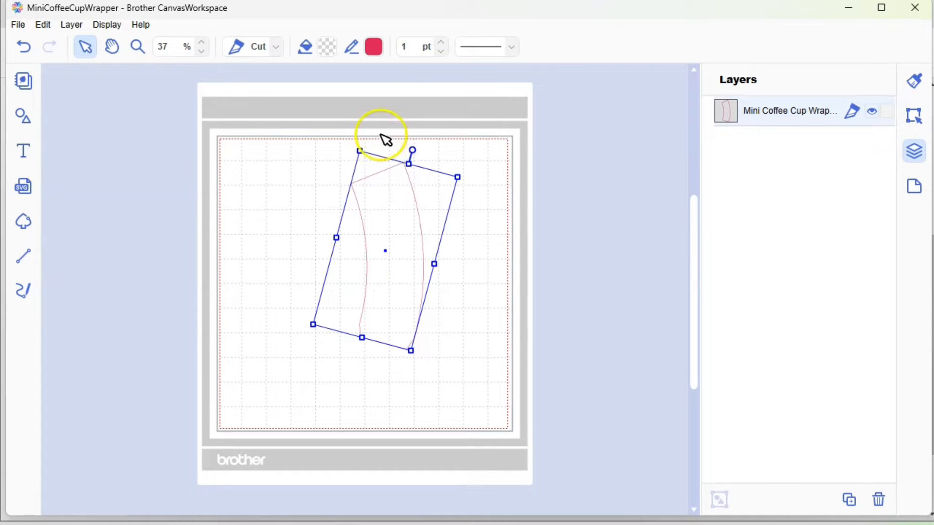
Step: Change the wrapper outline's line color to black (#000000)
left_click(375, 51)
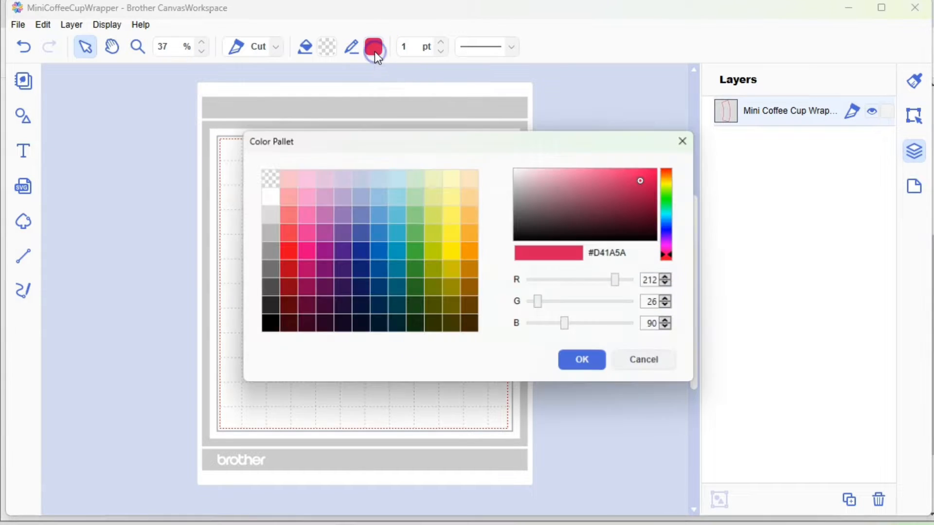
left_click(269, 325)
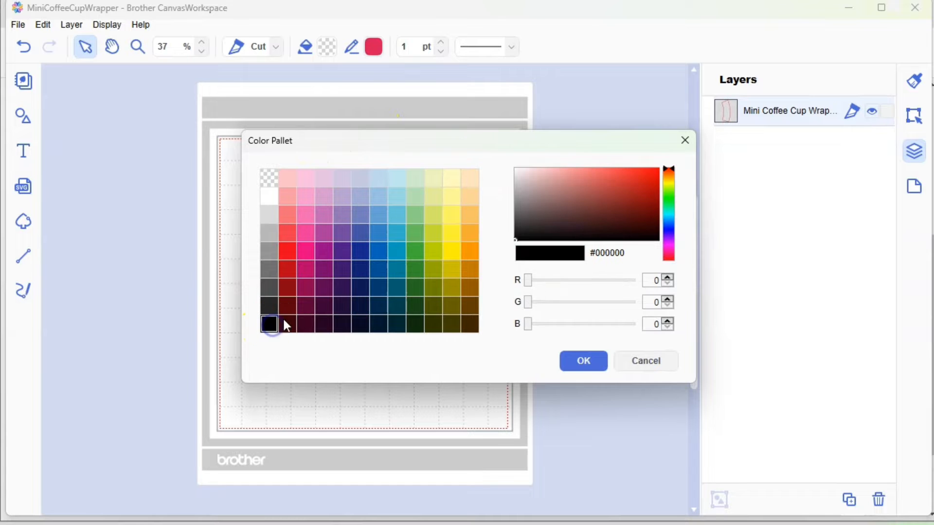
left_click(584, 362)
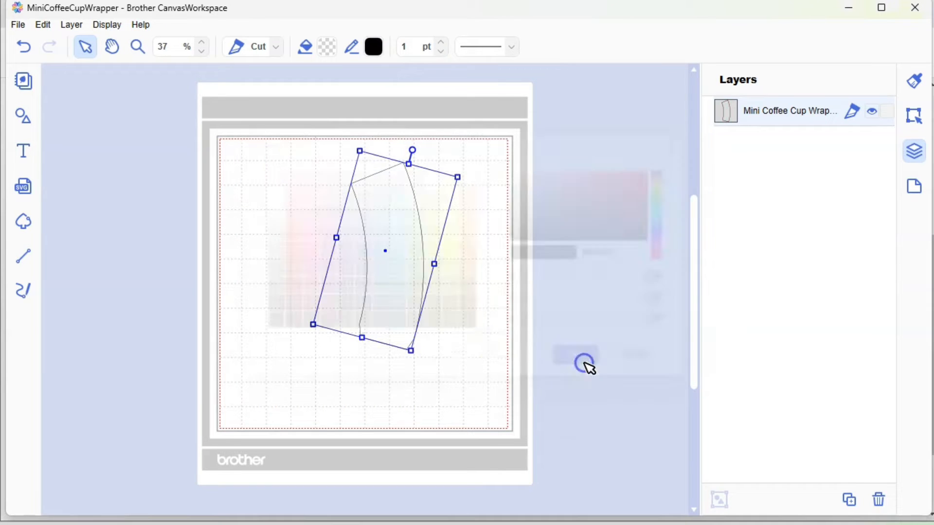
left_click(480, 331)
Step: Move the wrapper outline to the mat's upper right corner and rotate it slightly clockwise so it fits inside the cutting area
left_click_drag(387, 317, 464, 296)
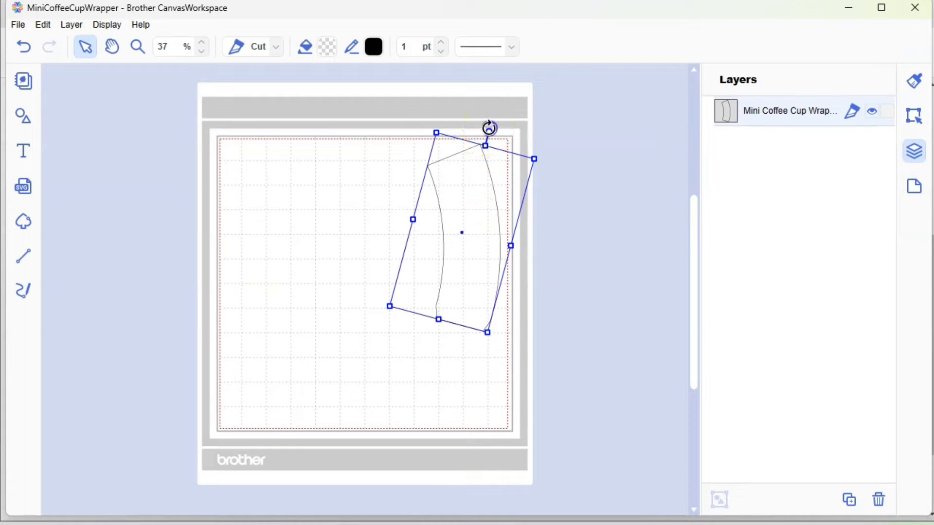
left_click_drag(490, 128, 497, 139)
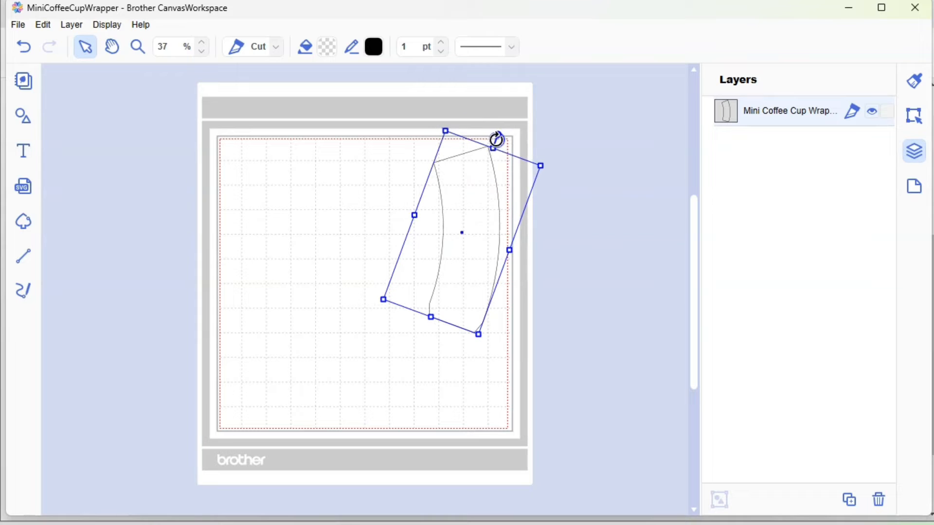
left_click_drag(475, 238, 486, 236)
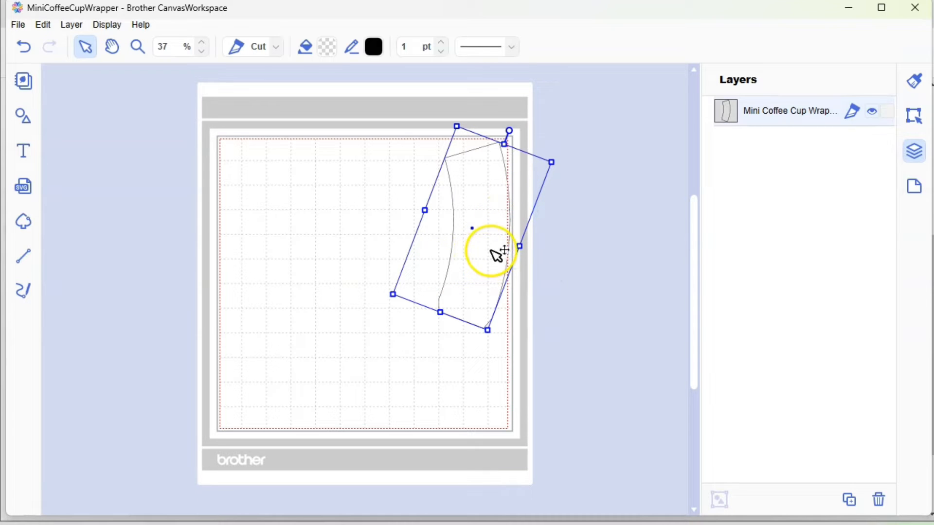
left_click_drag(480, 263, 474, 262)
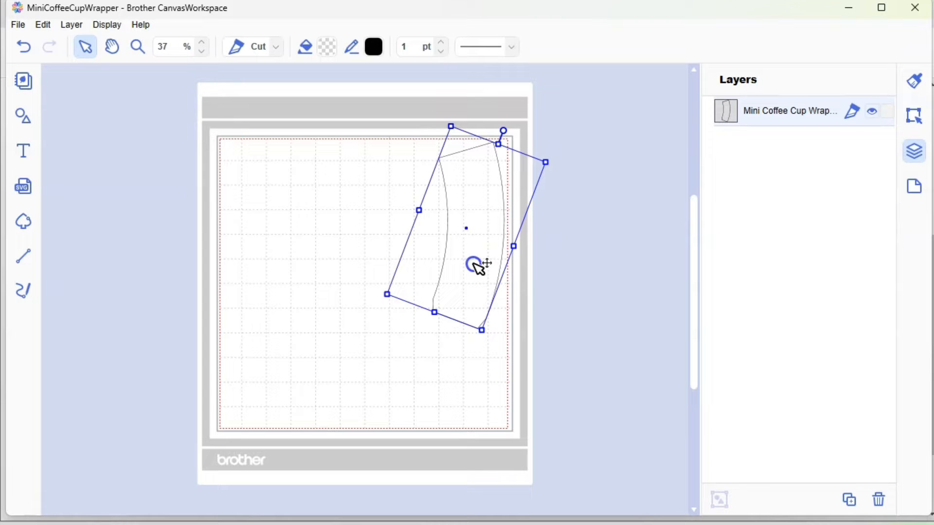
left_click(363, 350)
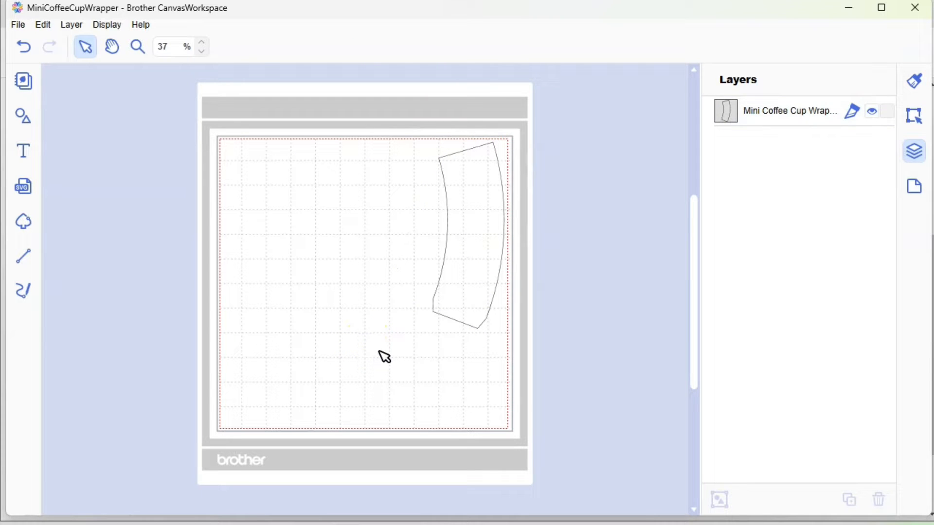
Step: Duplicate the wrapper outline four times
left_click(466, 291)
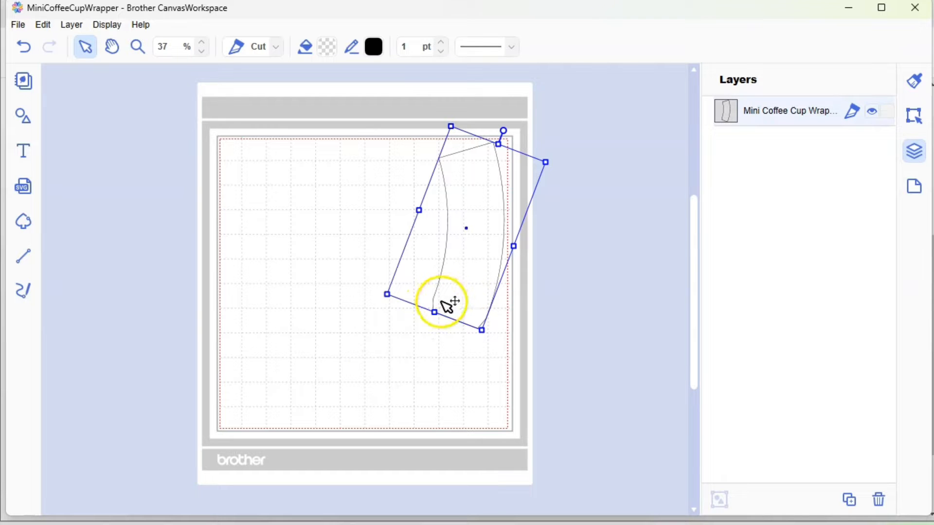
left_click(852, 500)
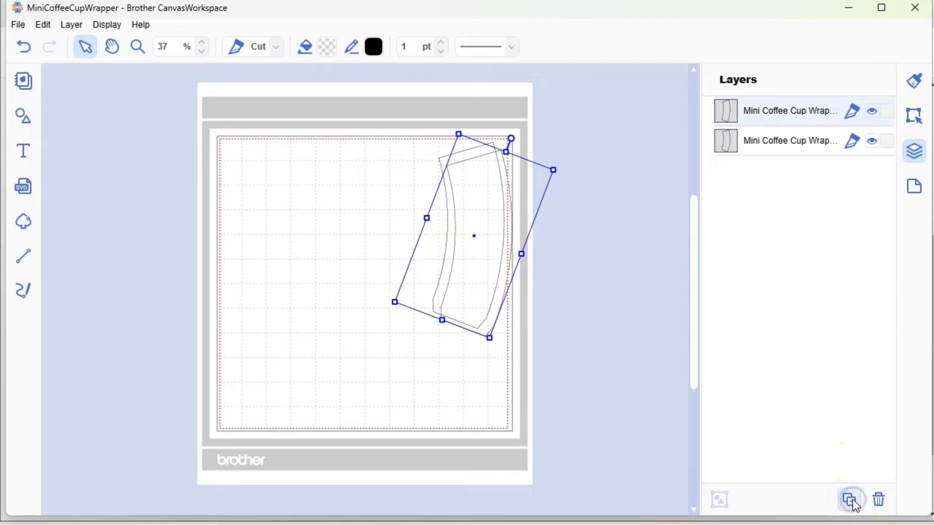
left_click(852, 500)
left_click(851, 500)
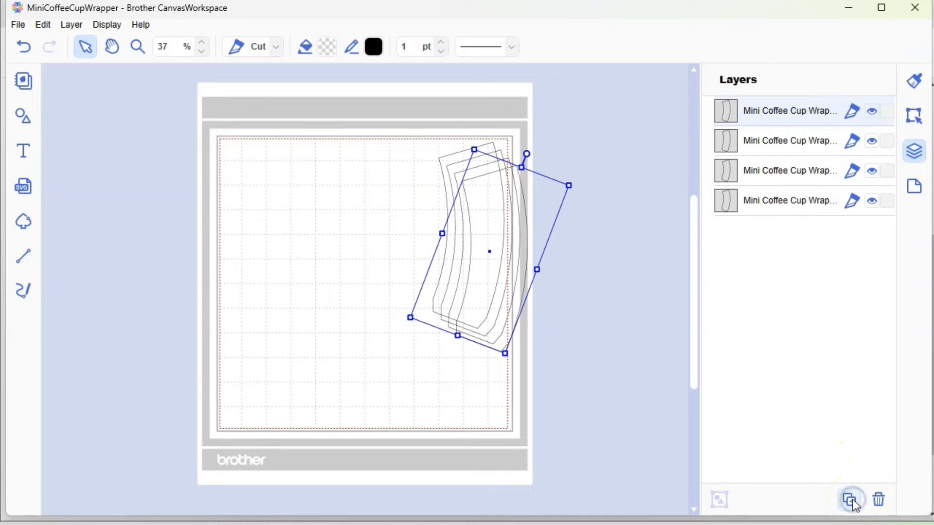
left_click(851, 500)
Step: Line up three of the wrapper copies side by side across the mat, to the left of the original
left_click_drag(482, 235, 406, 197)
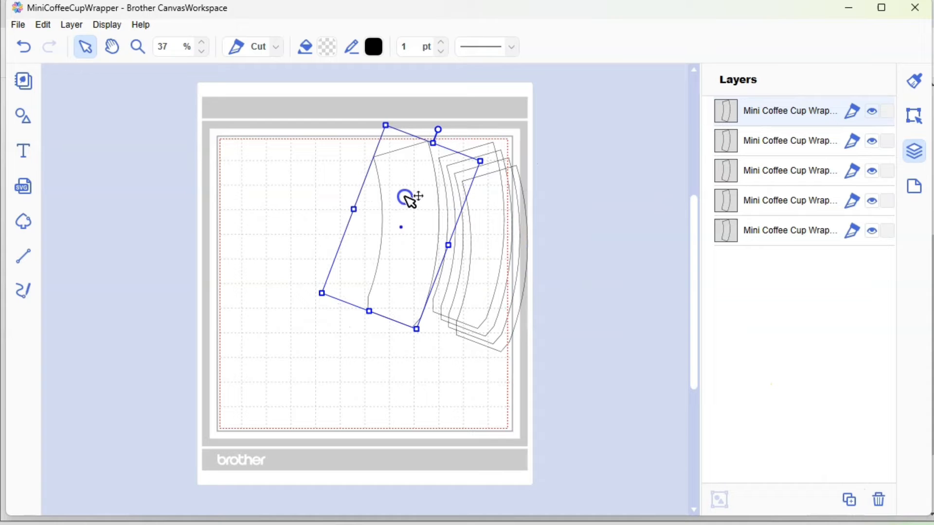
left_click_drag(490, 214, 287, 206)
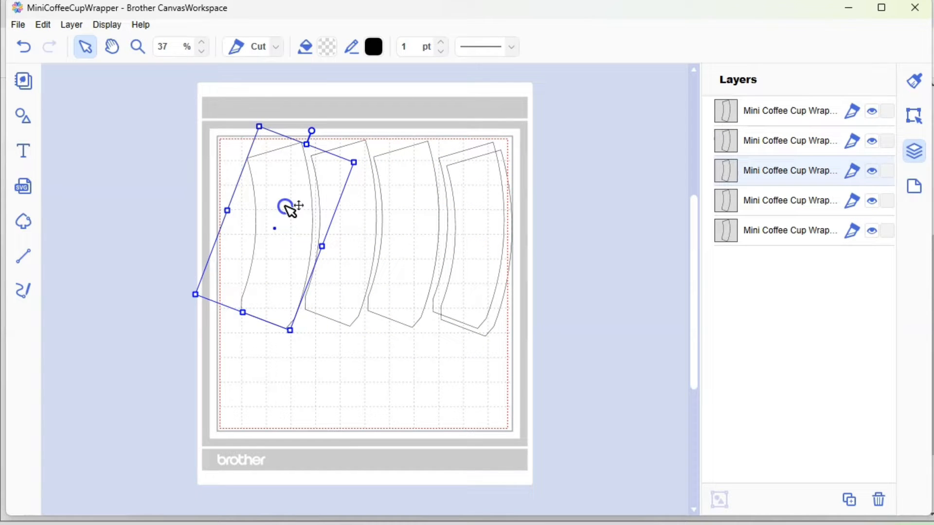
left_click(440, 349)
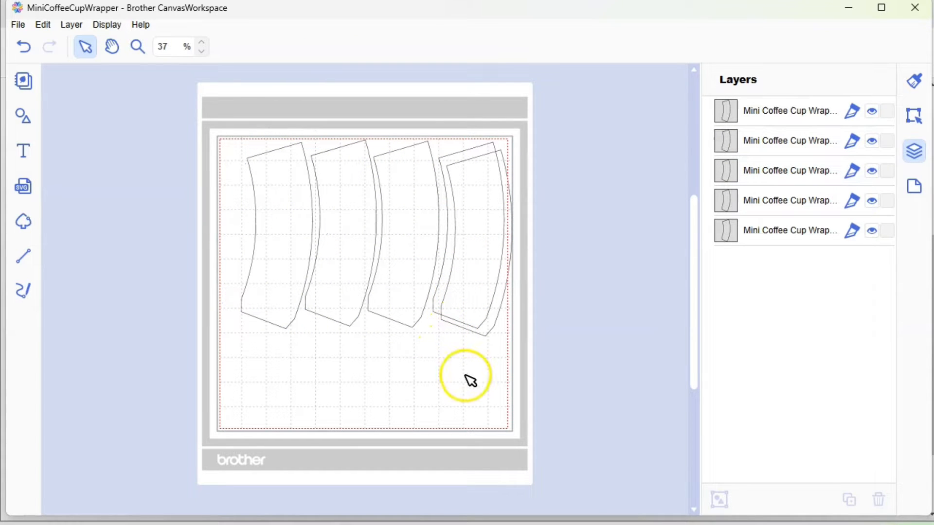
Step: Rotate the remaining wrapper copy to lie horizontally and fit it beneath the row at the mat's right edge
left_click(481, 258)
left_click_drag(482, 263, 414, 349)
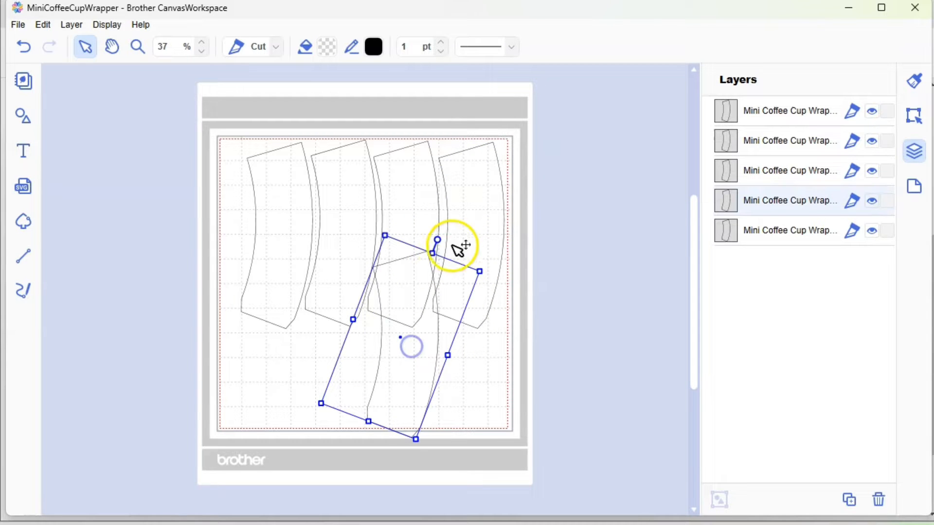
left_click_drag(437, 240, 481, 359)
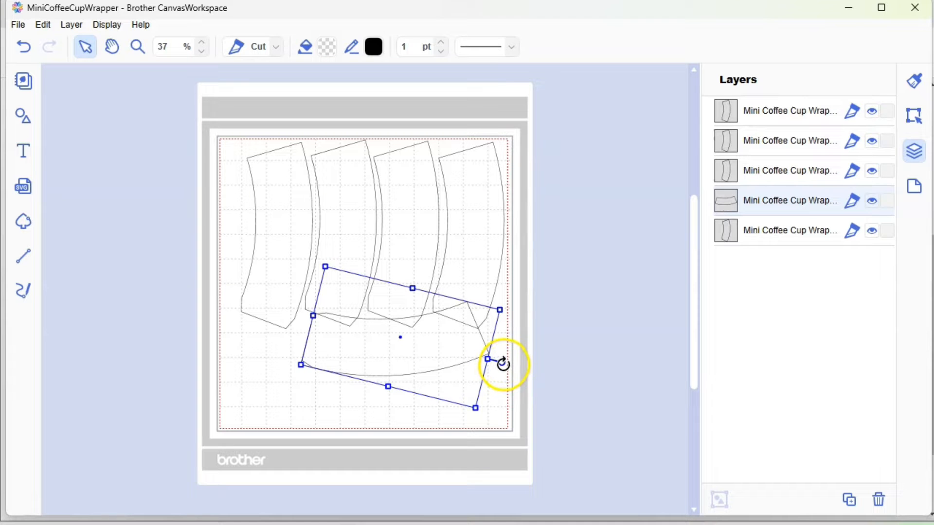
left_click_drag(434, 361, 464, 391)
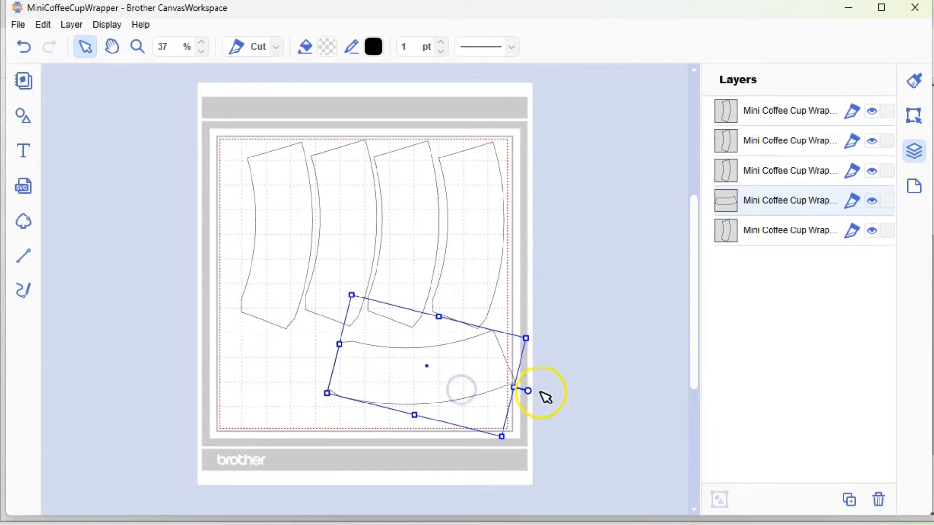
left_click_drag(530, 392, 530, 399)
left_click_drag(472, 380, 464, 373)
left_click(587, 326)
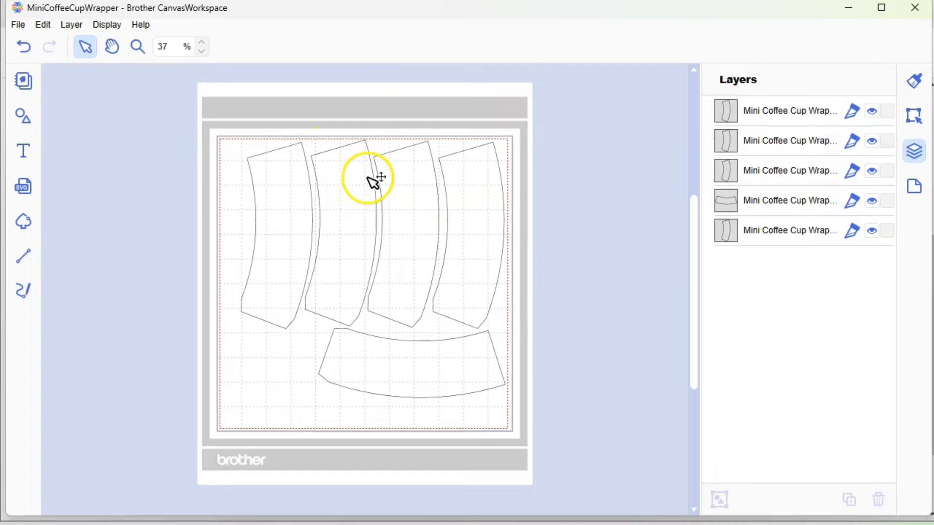
Step: Save the project with the five arranged wrappers
left_click(357, 197)
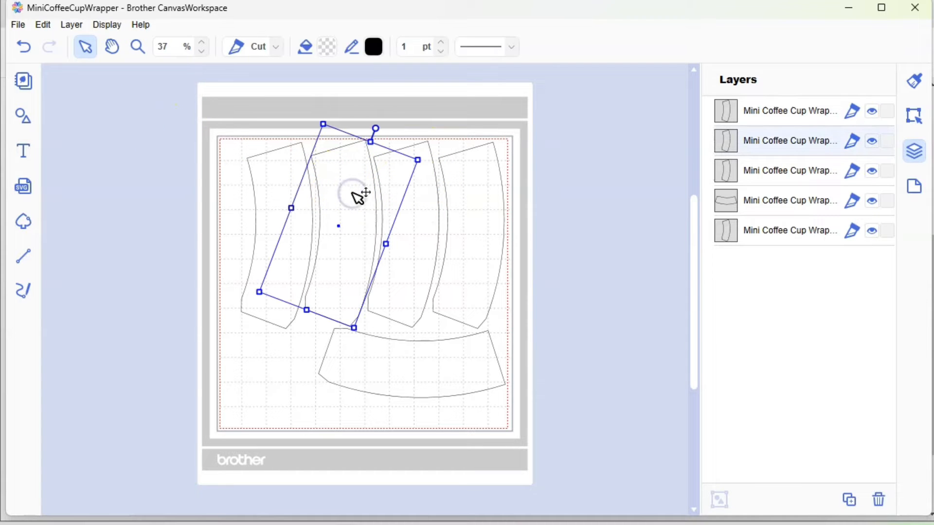
left_click(580, 235)
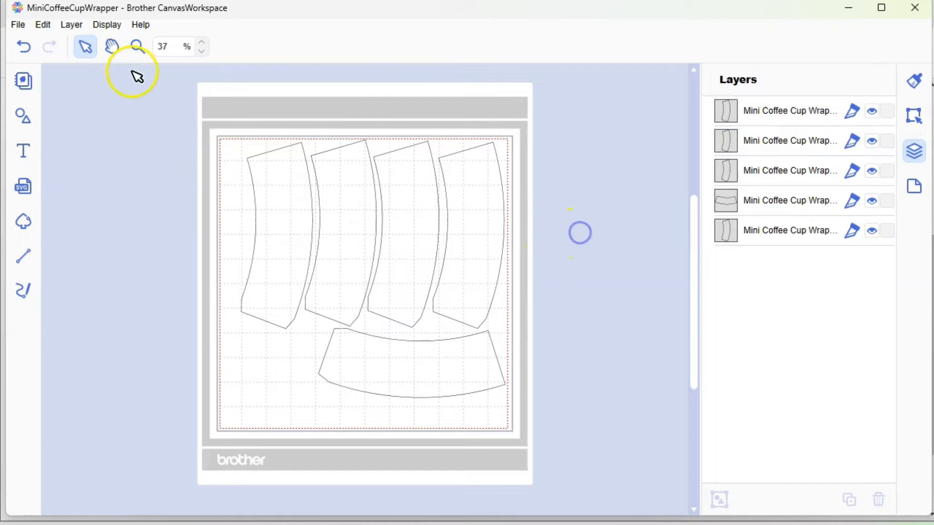
left_click(18, 25)
left_click(51, 91)
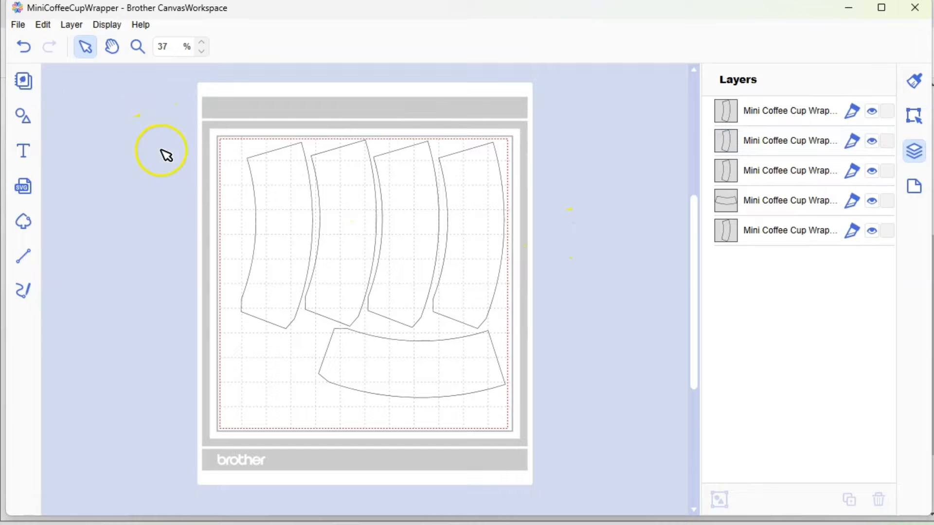
Step: Transfer the layout to the registered cutting machine as an FCM file via the Internet
left_click(24, 25)
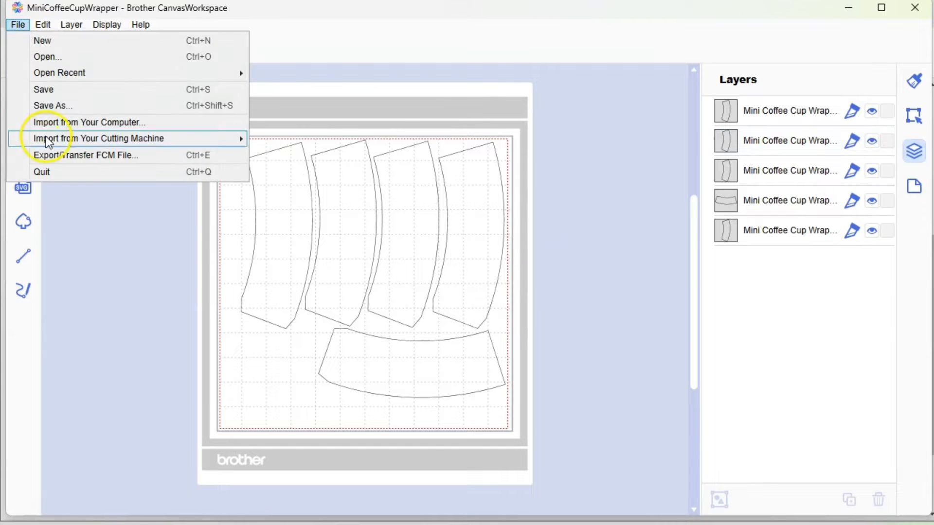
left_click(50, 155)
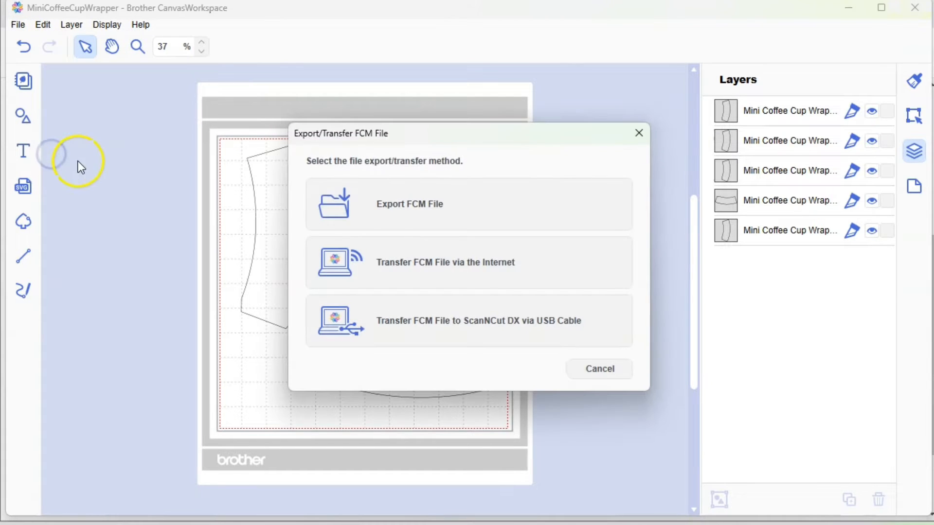
left_click(377, 281)
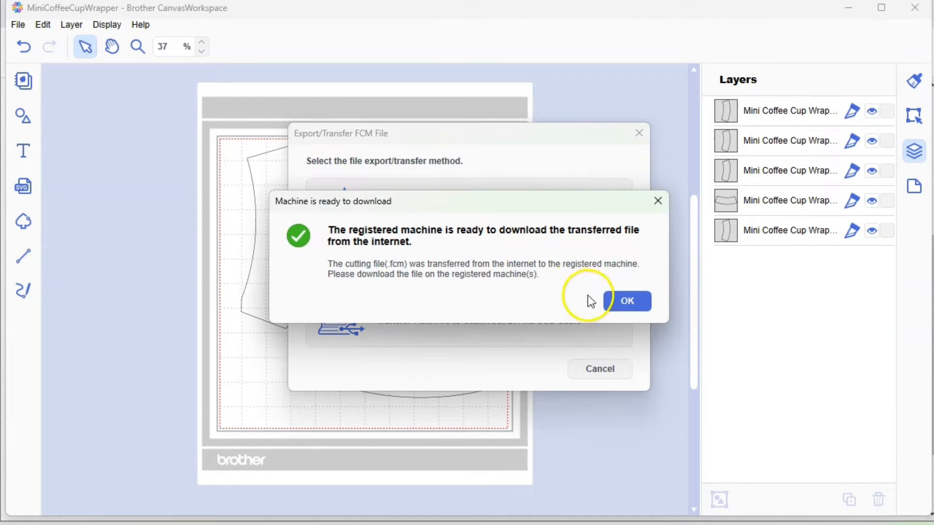
left_click(628, 303)
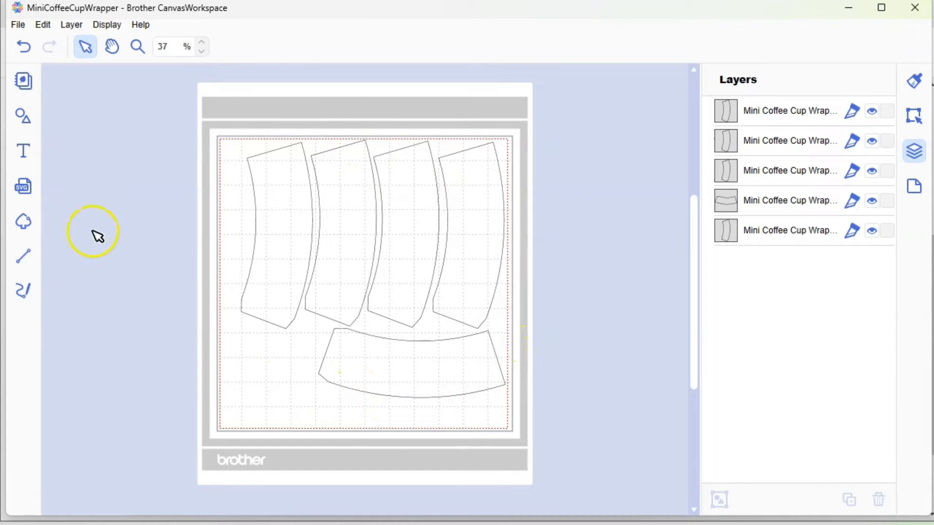
Step: Add a plain square, flatten it to a rectangle about 0.99 inch high, and move it to the mat's lower left area
left_click(22, 120)
left_click(106, 149)
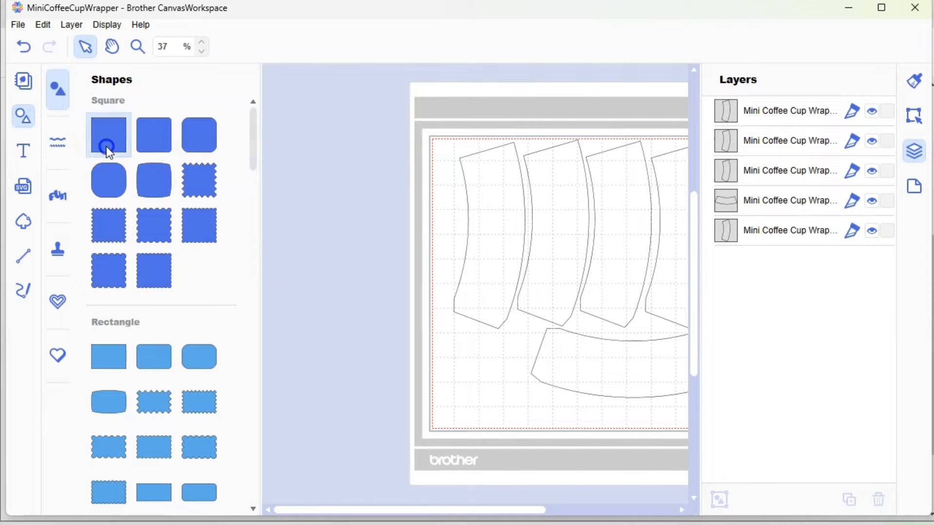
left_click_drag(479, 139, 480, 212)
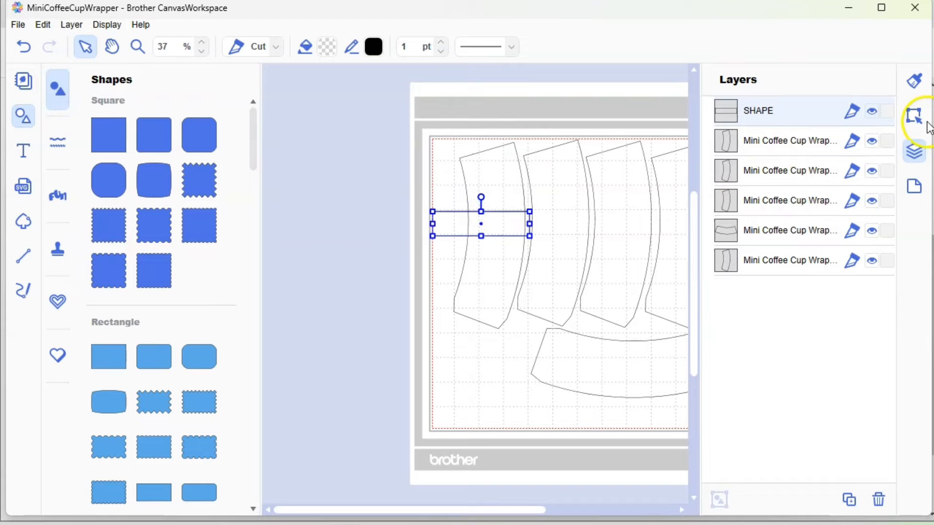
left_click(914, 117)
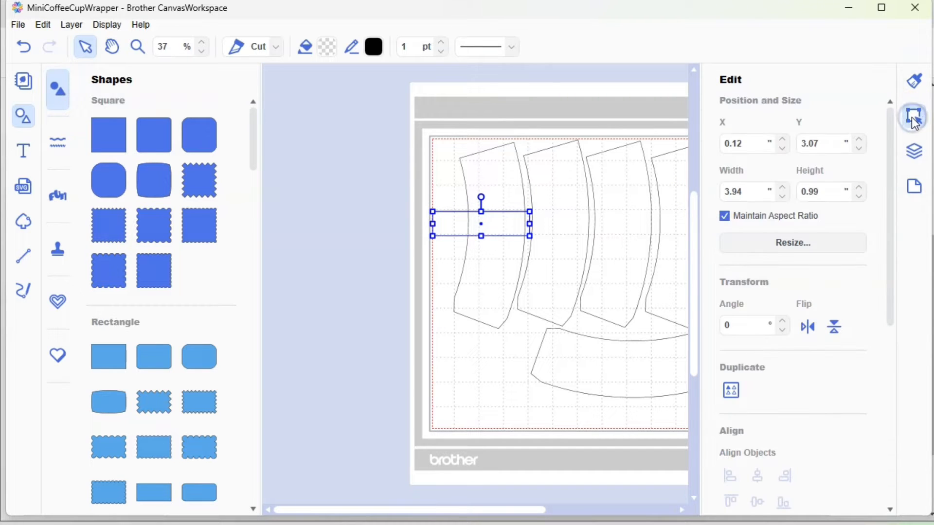
left_click_drag(478, 230, 500, 416)
Step: Turn off the rectangle's aspect ratio lock and set its size to 3.25 inches wide by 1.00 inch high
left_click(747, 191)
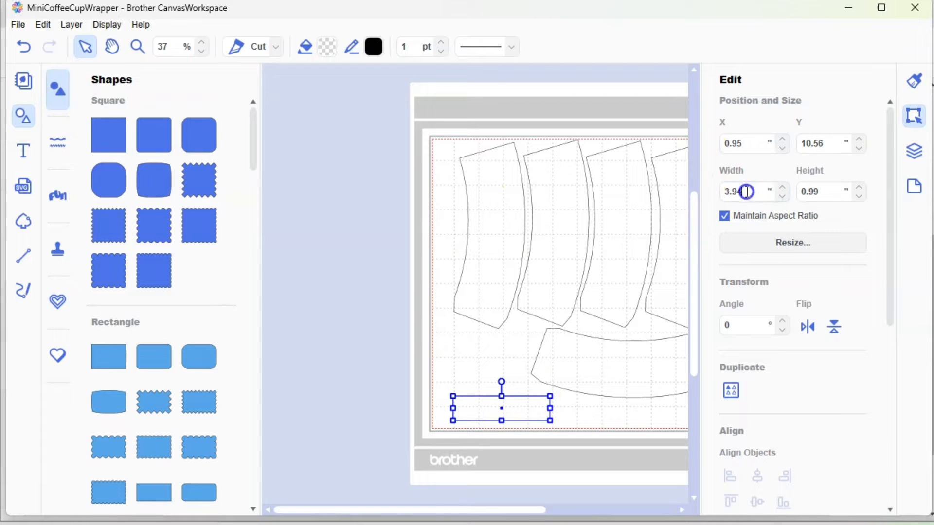
left_click(725, 218)
left_click(734, 190)
type("3.25")
left_click(800, 192)
type("1")
left_click(590, 359)
left_click(506, 411)
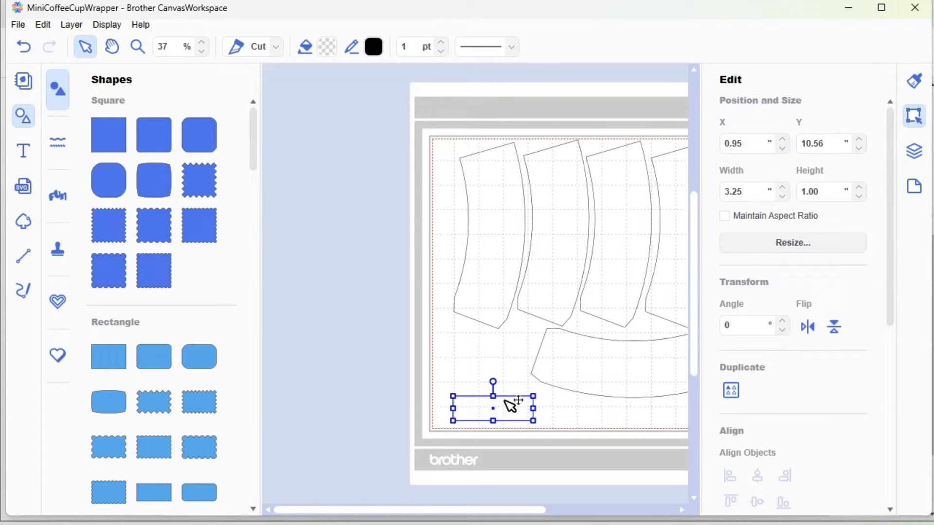
Step: Duplicate the rectangle, place the copy in the mat's lower right corner and move the original next to it, under the horizontal wrapper
left_click_drag(452, 515, 542, 510)
right_click(372, 408)
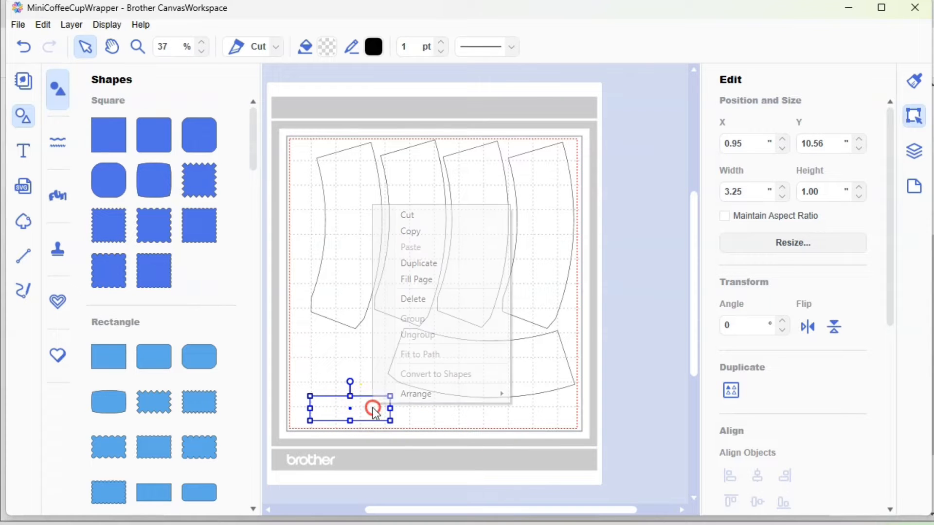
left_click(412, 263)
left_click_drag(384, 412, 555, 416)
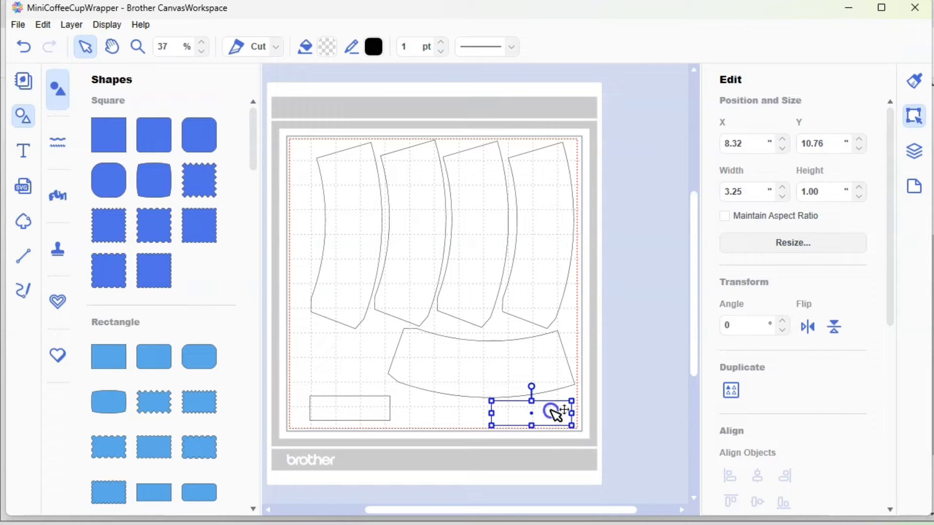
left_click_drag(556, 415, 557, 414)
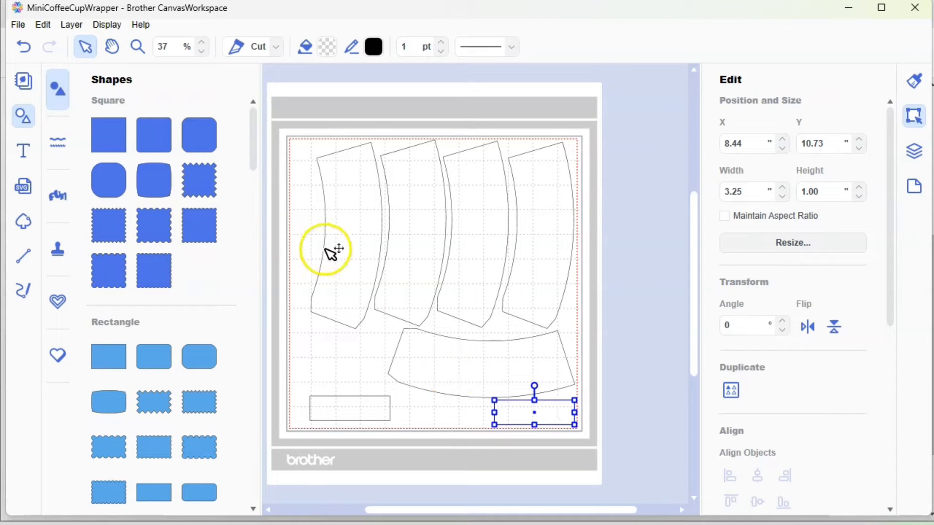
left_click_drag(353, 410, 447, 415)
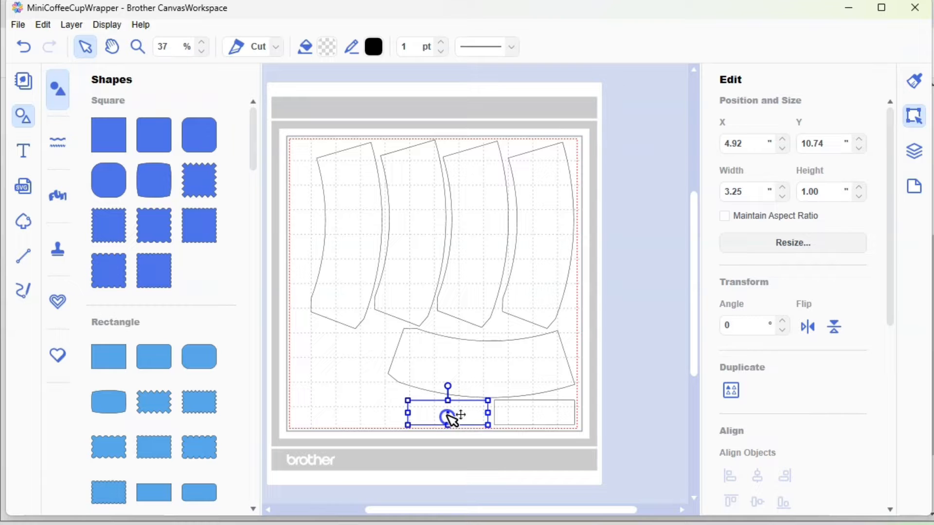
Step: Duplicate the rectangle again, turn the copy upright and fit it at the mat's left edge beside the leftmost wrapper
right_click(425, 409)
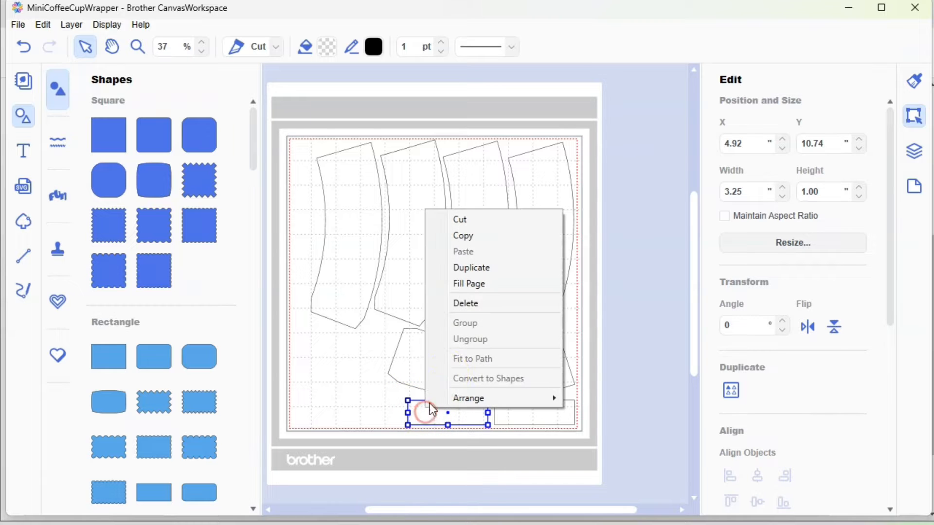
left_click(455, 267)
left_click_drag(438, 421, 312, 214)
left_click(337, 390)
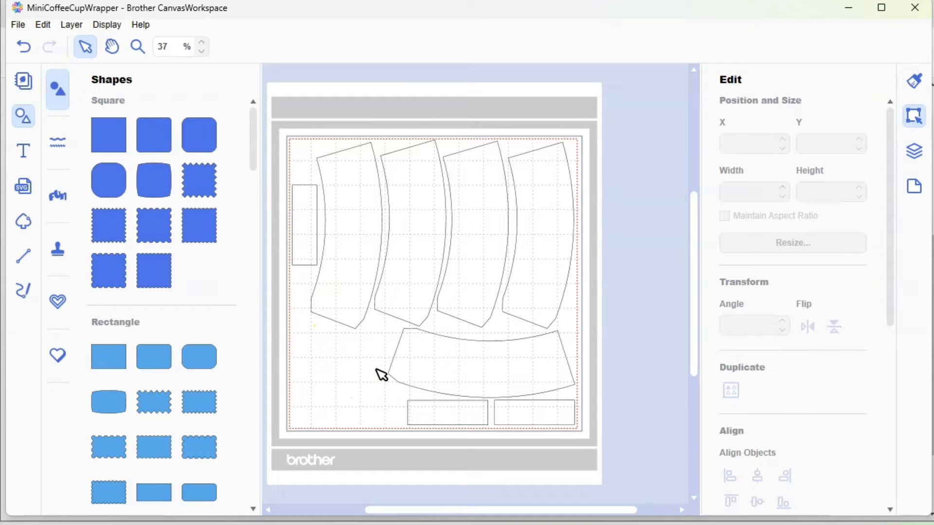
Step: Add a plain circle from the basic shapes and move it to the mat's lower left area
scroll(144, 328, "down", 6)
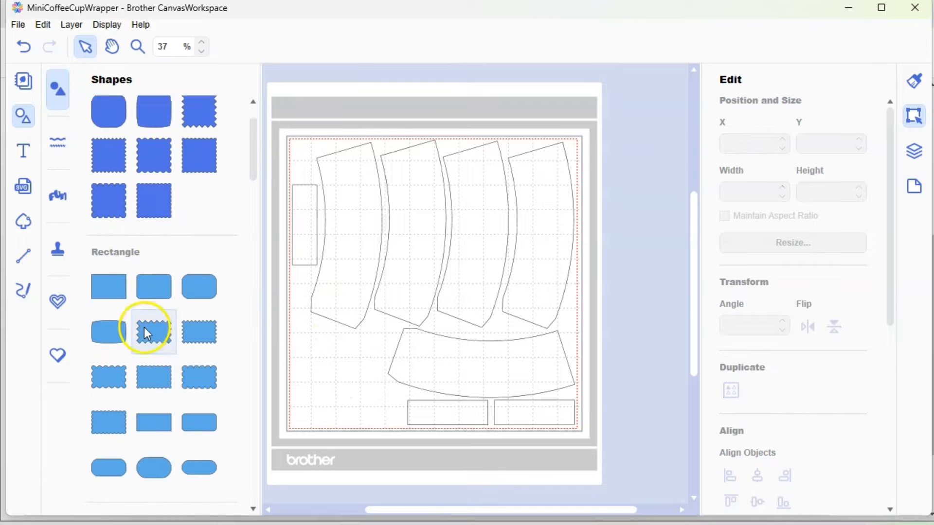
scroll(148, 337, "down", 6)
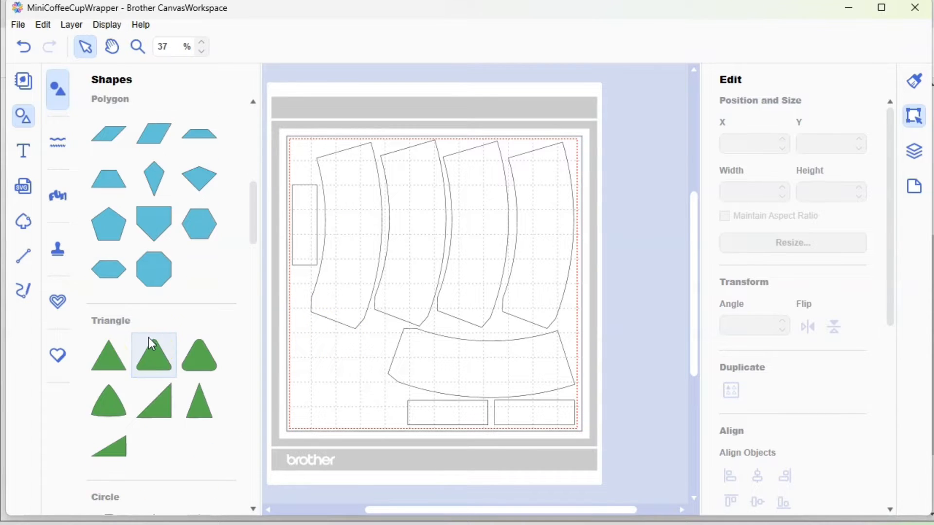
left_click(108, 357)
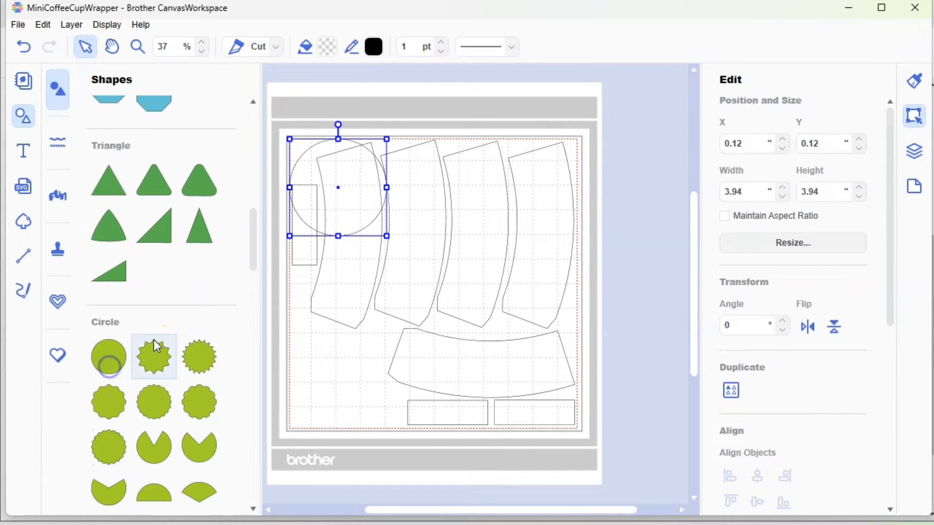
left_click_drag(340, 194, 364, 371)
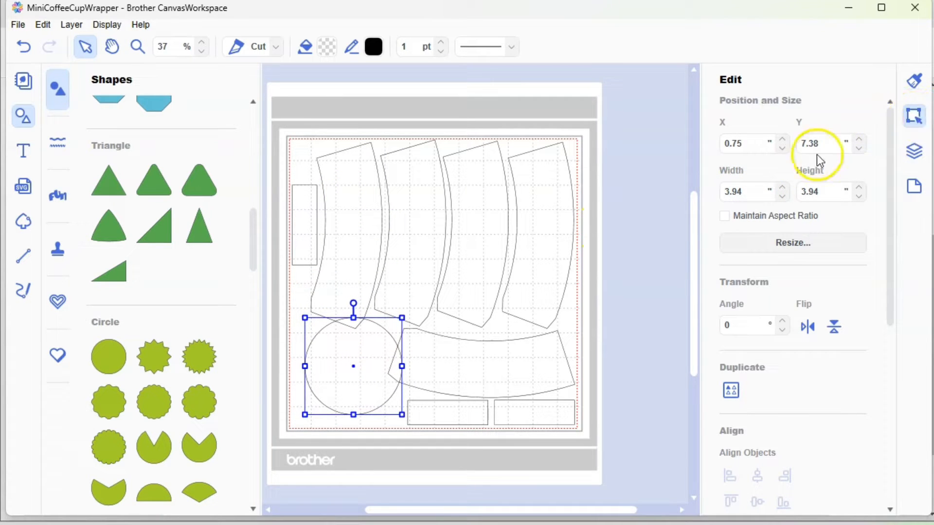
Step: Lock the circle's aspect ratio and set its width and height to 2.00 inches
left_click(725, 220)
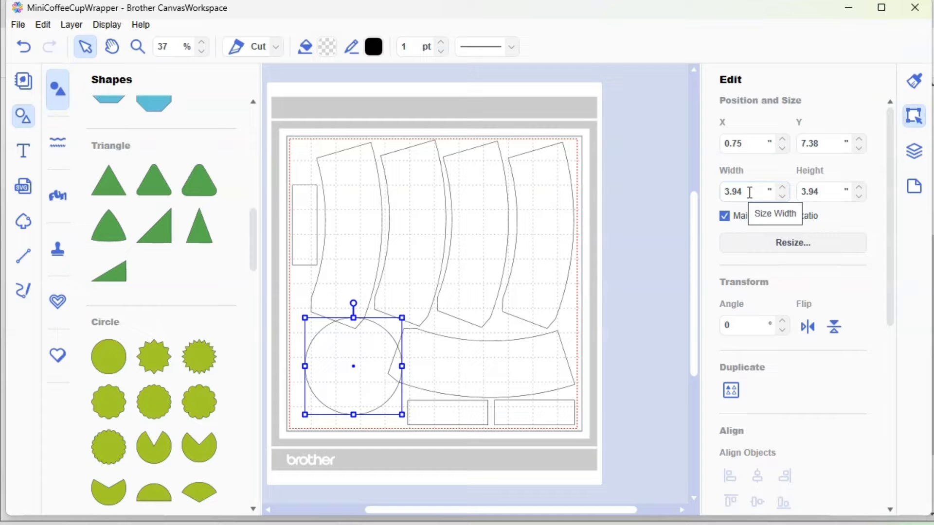
double_click(746, 190)
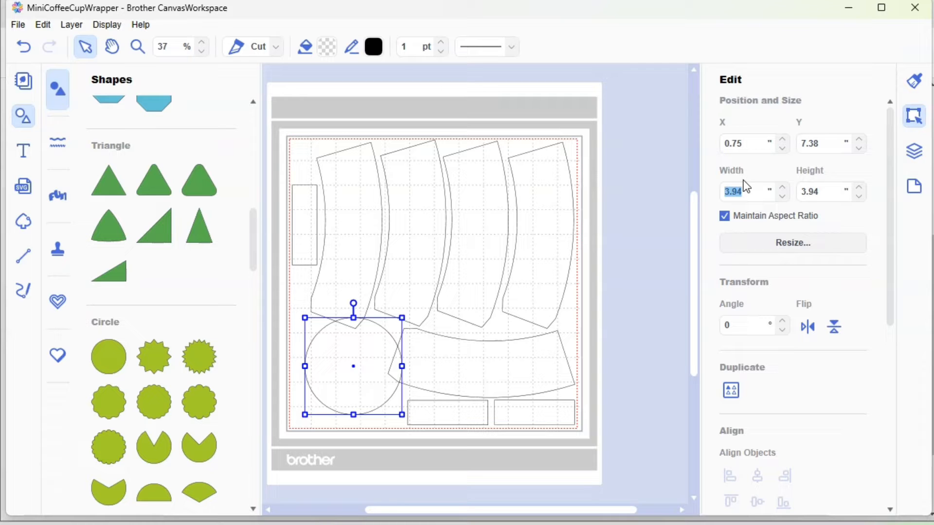
left_click(832, 196)
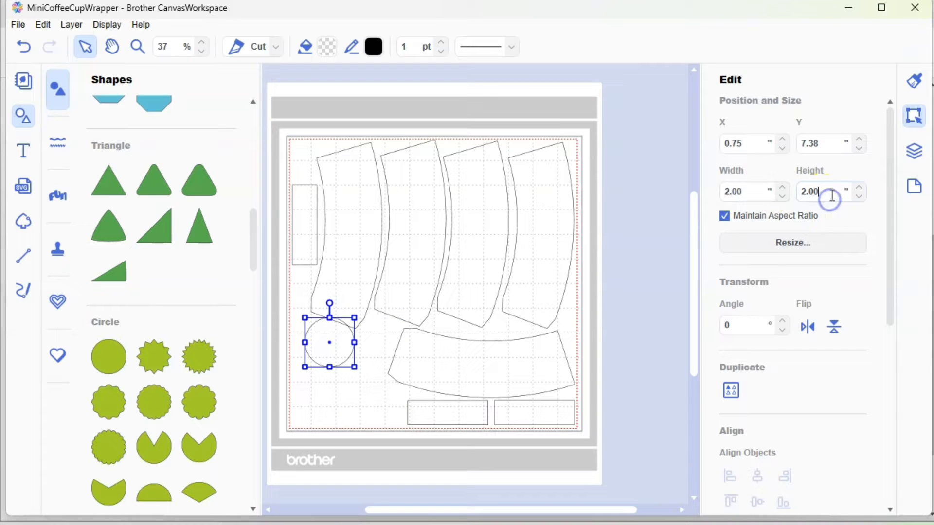
left_click(749, 219)
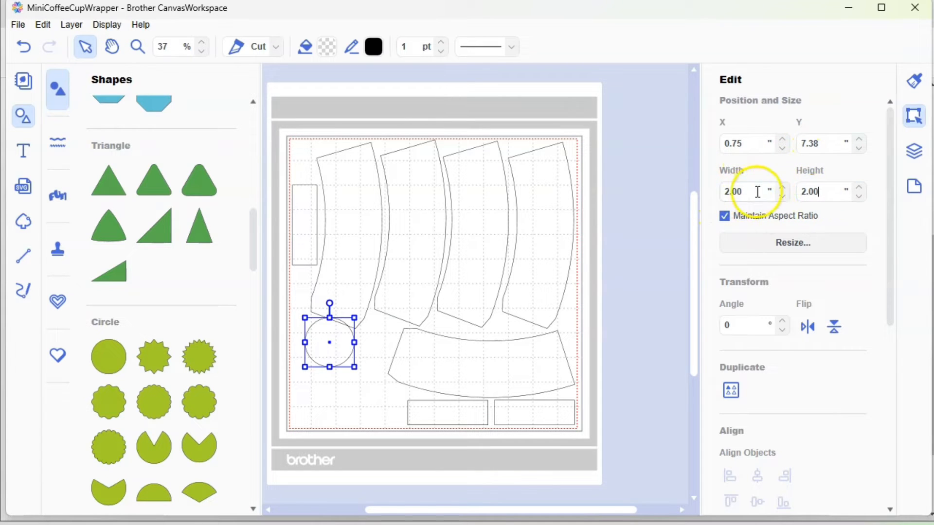
Step: Move the 2-inch circle under the leftmost wrapper near the mat's left edge, and place a duplicate directly below it in the corner
left_click_drag(333, 354, 325, 361)
right_click(325, 359)
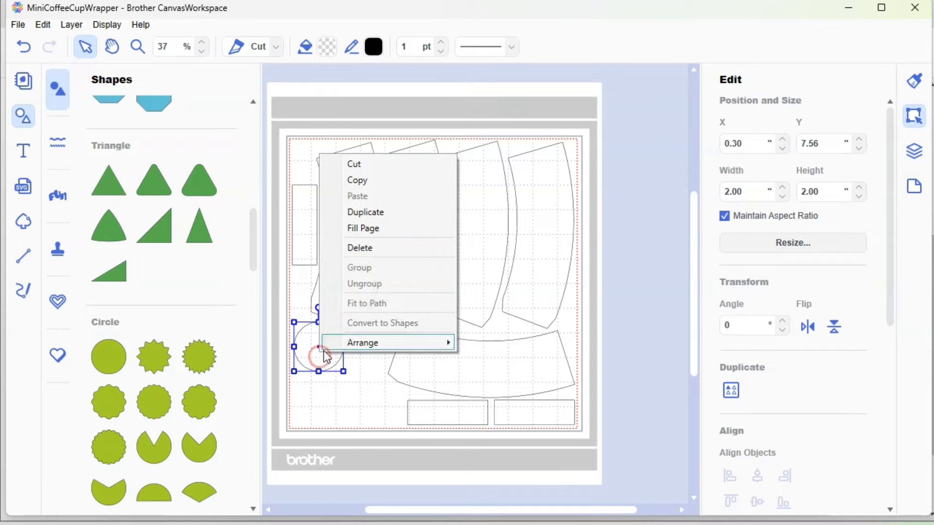
left_click(365, 208)
left_click(325, 351)
left_click_drag(325, 351, 316, 404)
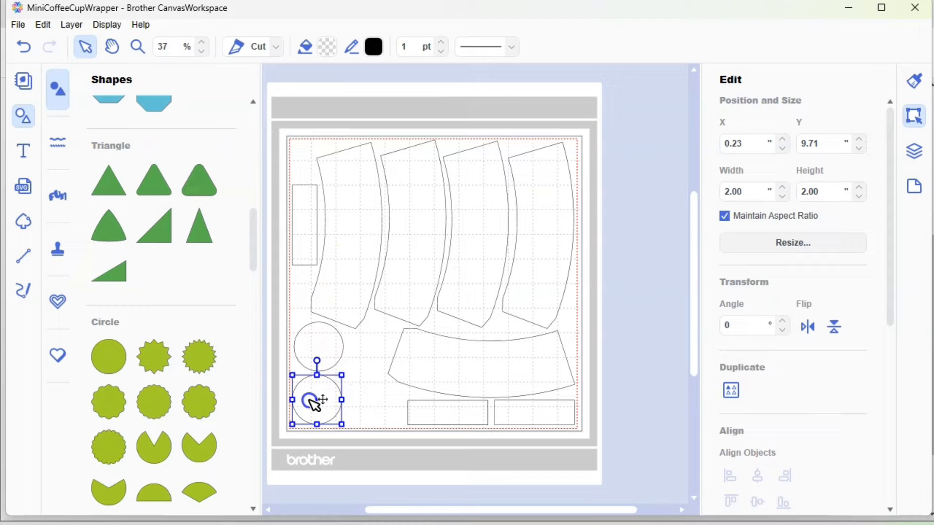
Step: Duplicate the circle twice more, placing one copy beside the corner circle and the other above it, beside the upper circle
right_click(315, 403)
left_click(358, 255)
left_click(349, 403)
left_click_drag(349, 403, 382, 407)
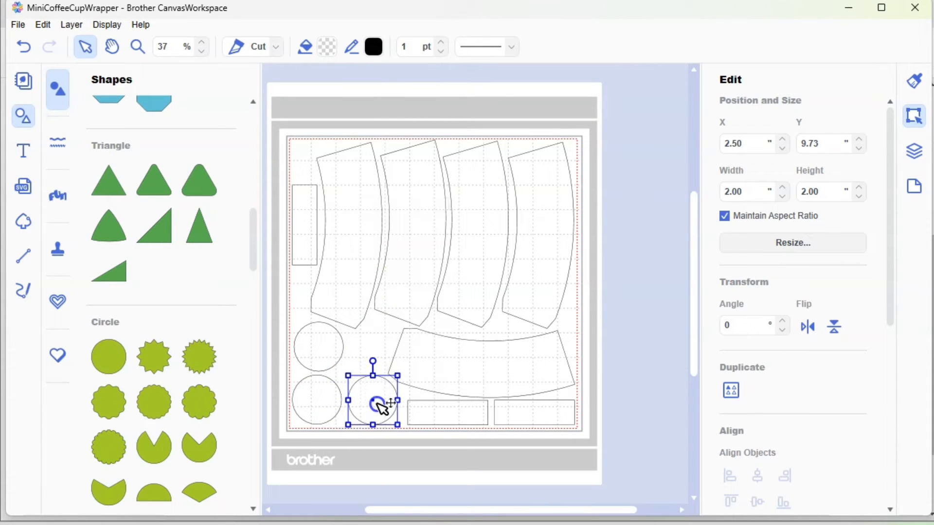
right_click(381, 408)
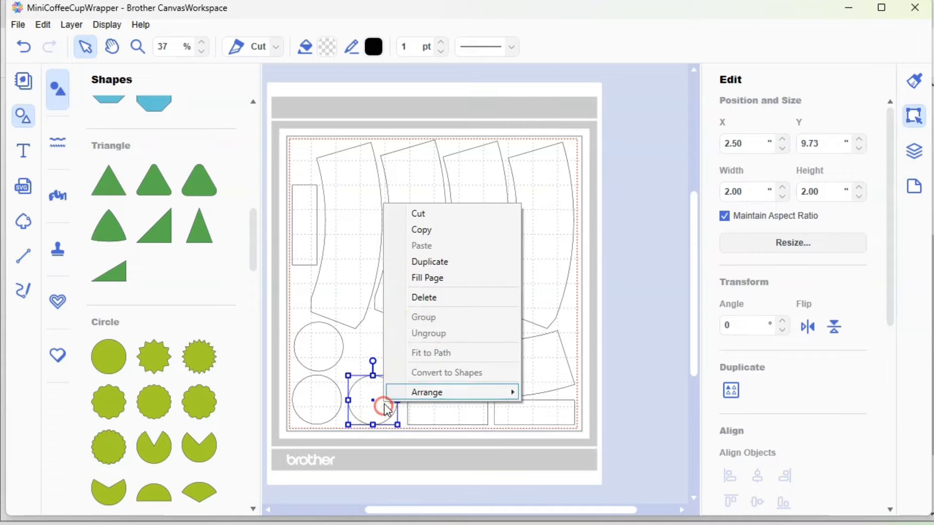
left_click(442, 262)
left_click_drag(381, 411, 375, 355)
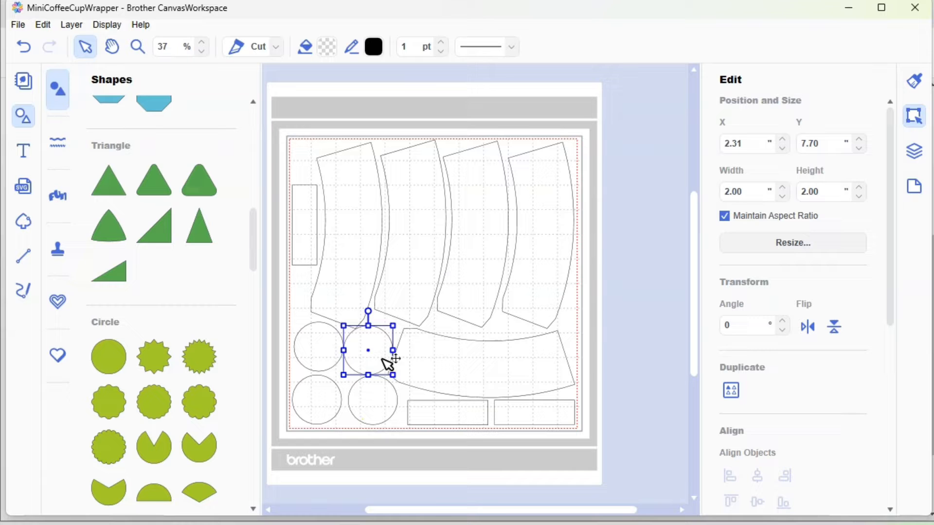
Step: Resize the newest circle to 1.50 by 1.50 inches and fit it in the gap between the upper circle and the horizontal wrapper
left_click(751, 183)
key("Return")
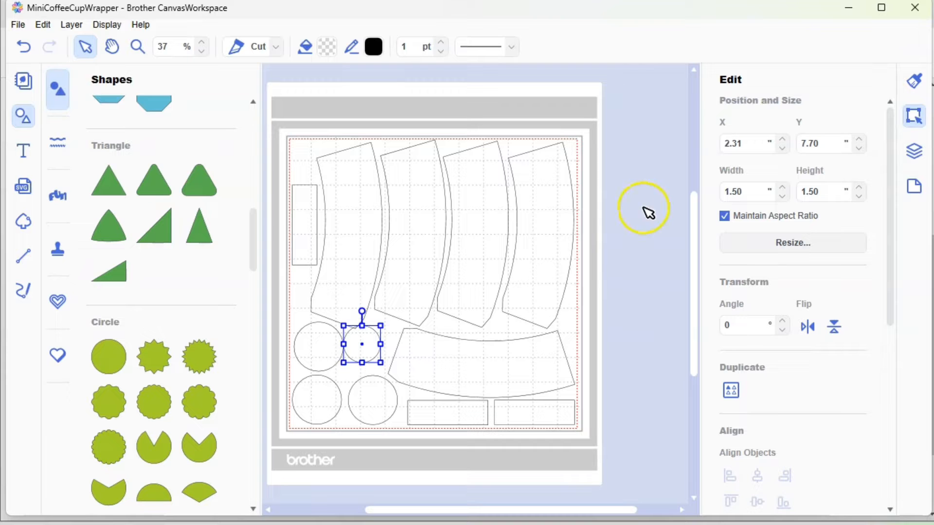
left_click(367, 351)
left_click_drag(379, 359, 375, 359)
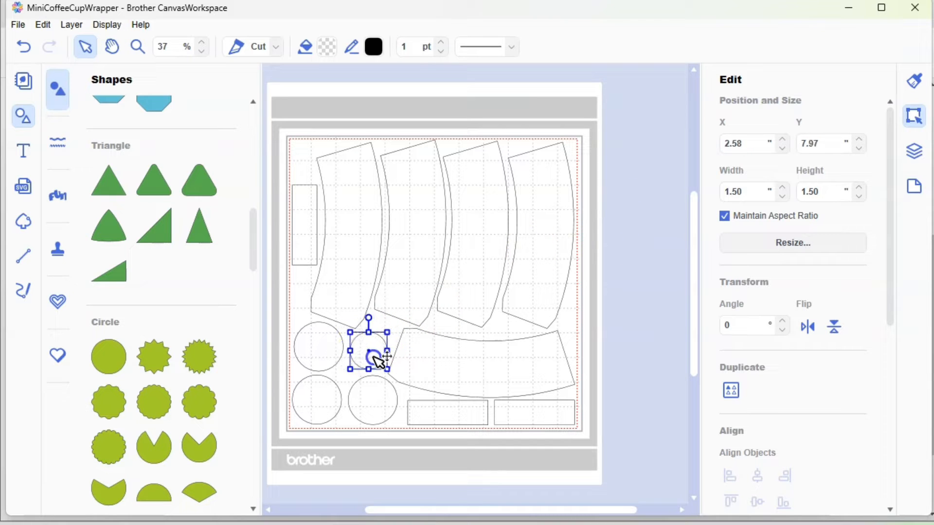
left_click(652, 332)
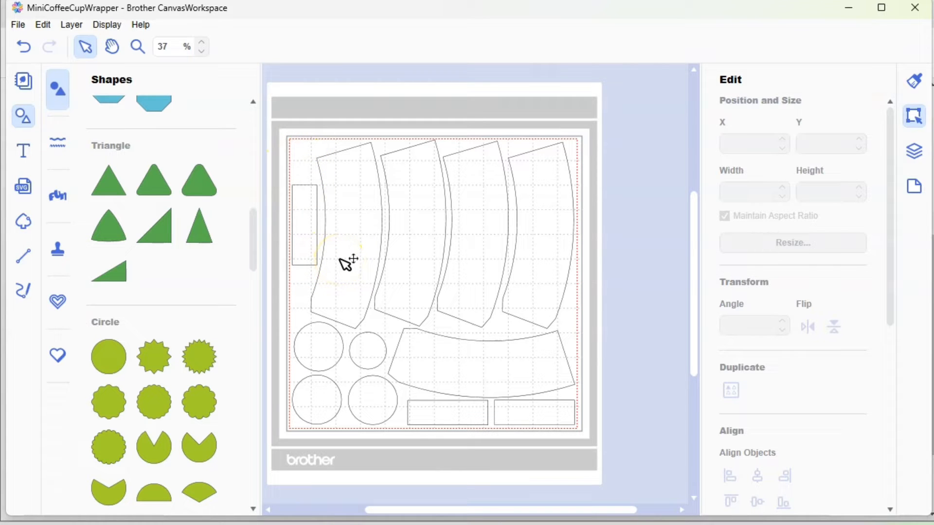
Step: Close the shapes library and save the MiniCoffeeCupWrapper project
scroll(204, 184, "up", 2)
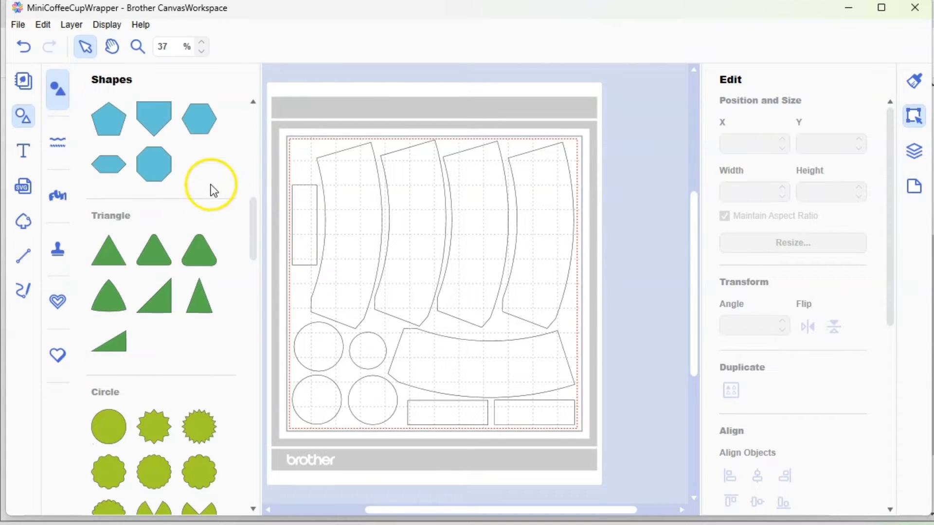
scroll(378, 203, "up", 4)
scroll(234, 239, "up", 2)
scroll(421, 236, "down", 4)
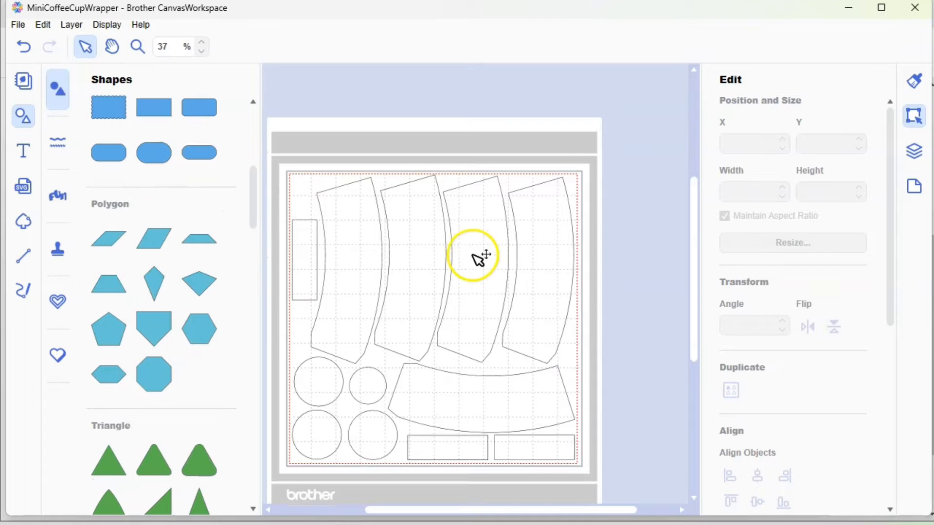
left_click(27, 120)
left_click(18, 25)
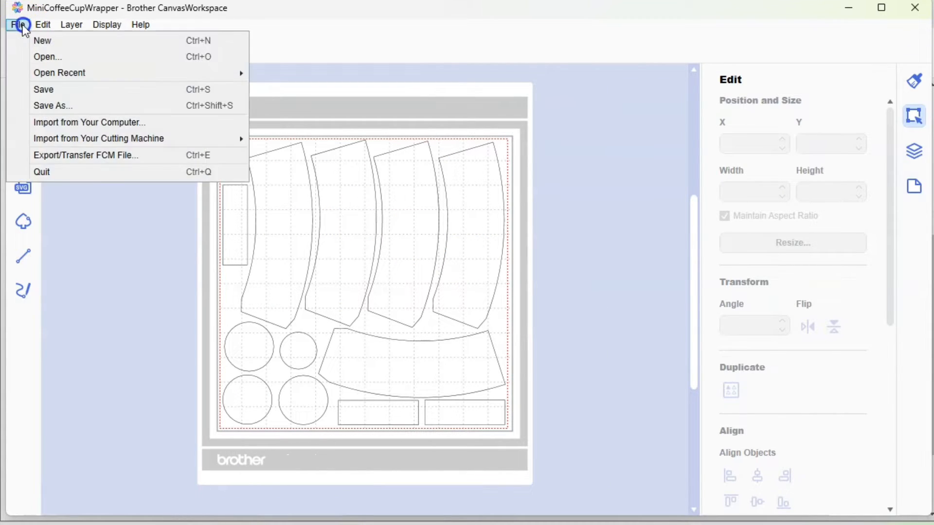
left_click(62, 104)
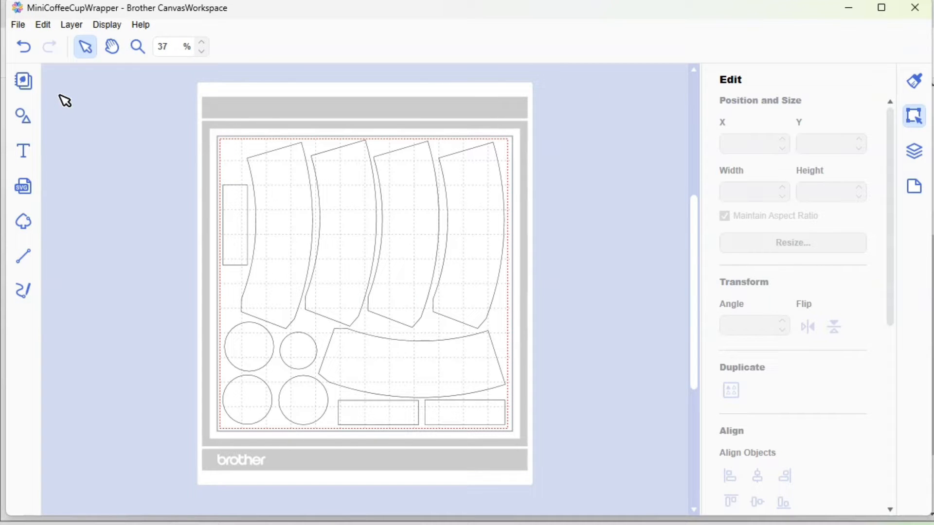
Step: Show the layers list and rename the upright rectangle's layer as Nugget
left_click(910, 160)
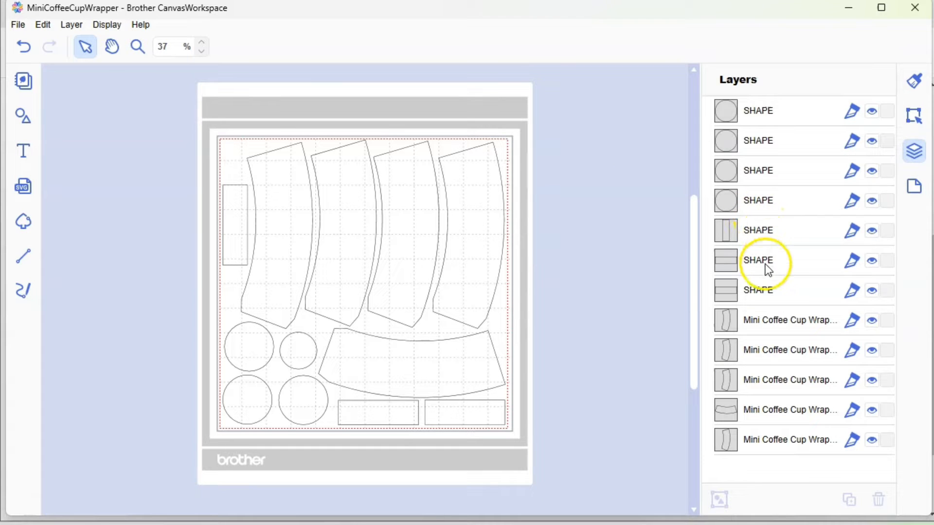
left_click(773, 321)
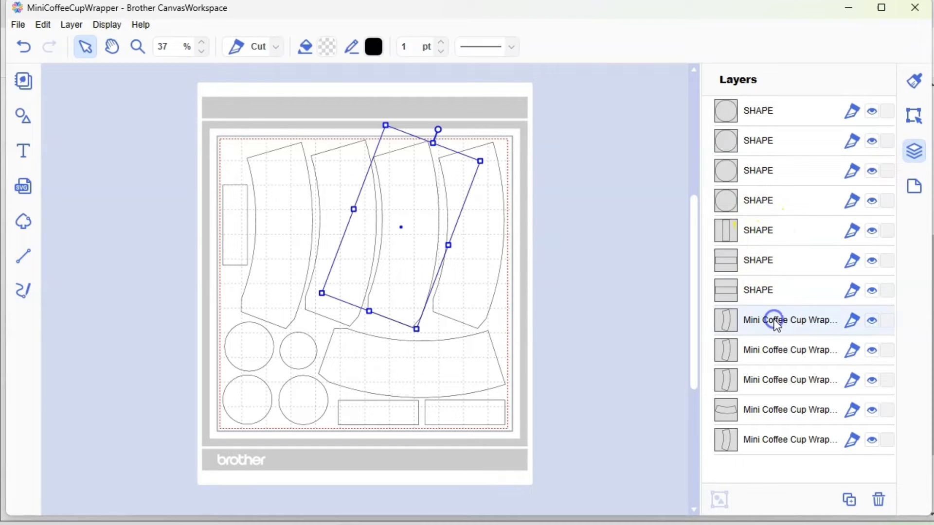
left_click(777, 356)
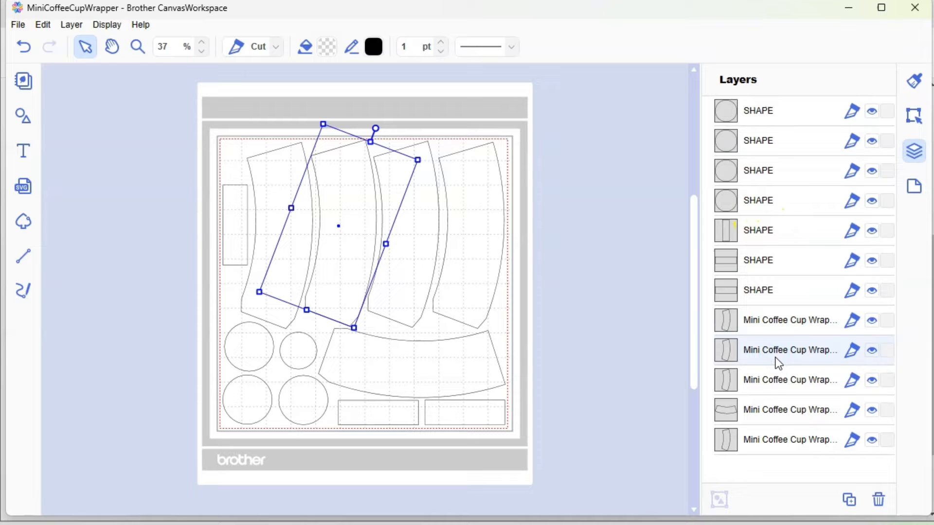
left_click(765, 235)
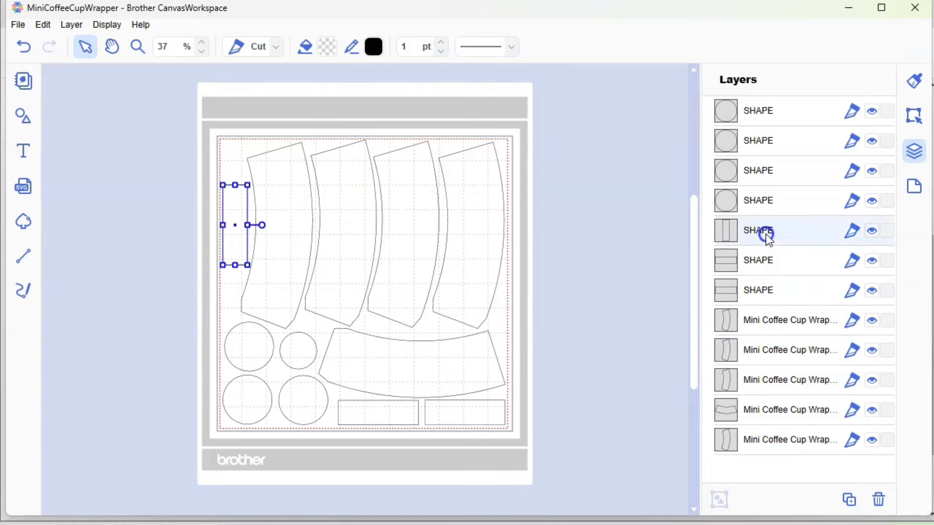
double_click(765, 234)
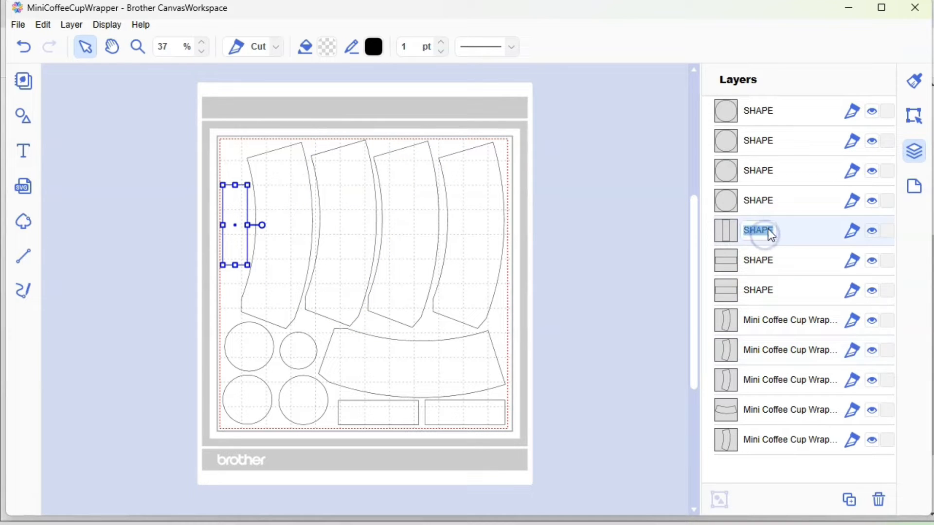
type("Nugget")
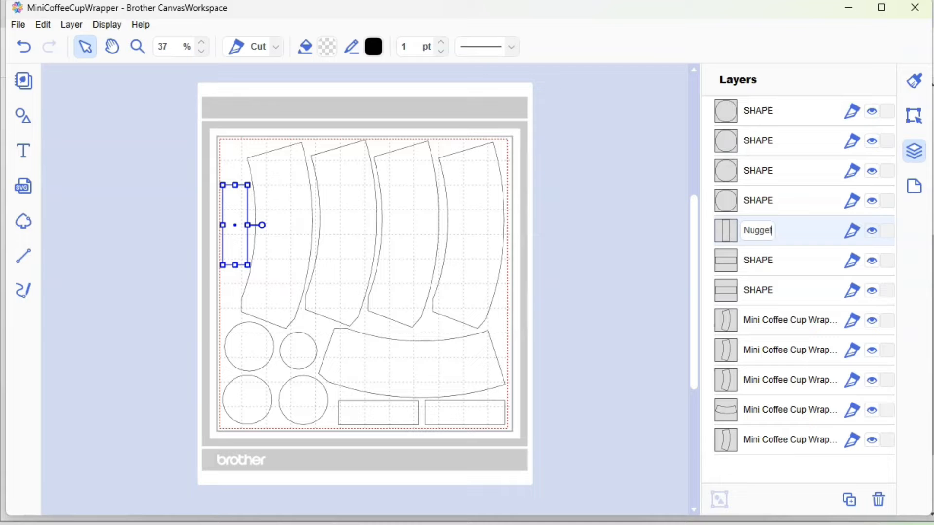
Step: Rename the layer of the 1.50-inch circle as Small Circle
left_click(761, 109)
double_click(761, 111)
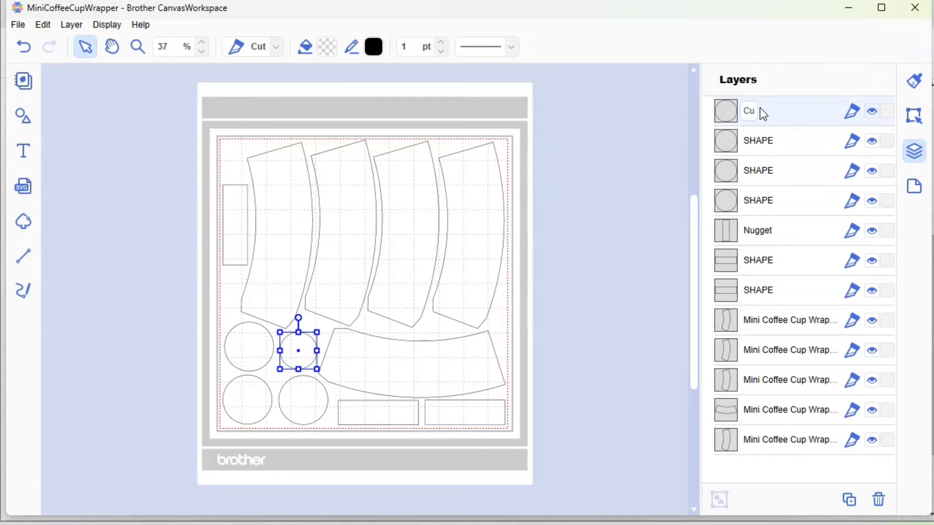
type("Top of Cup")
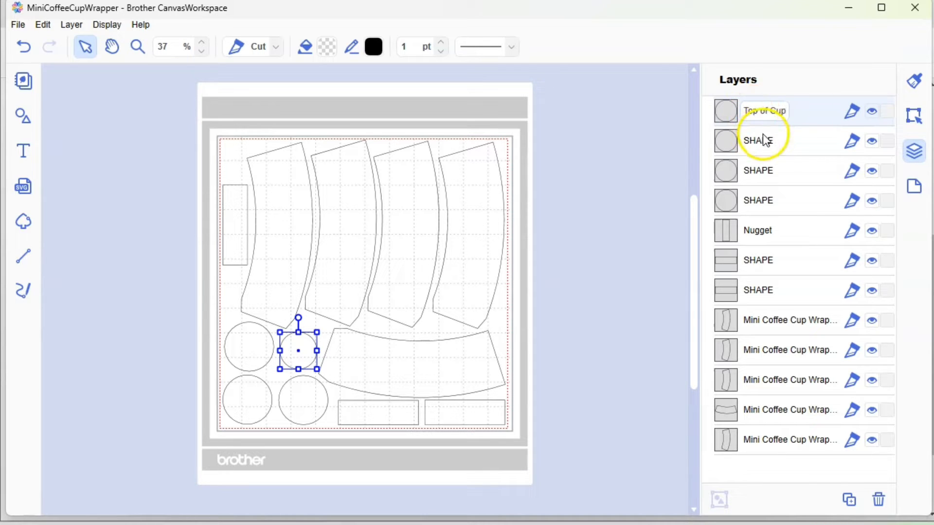
left_click_drag(786, 112, 702, 104)
type("S")
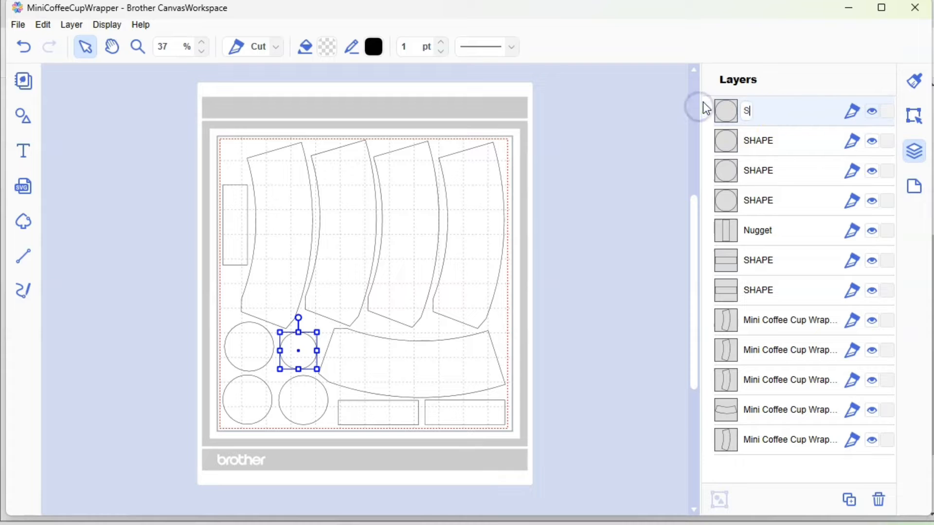
type("mall Ci")
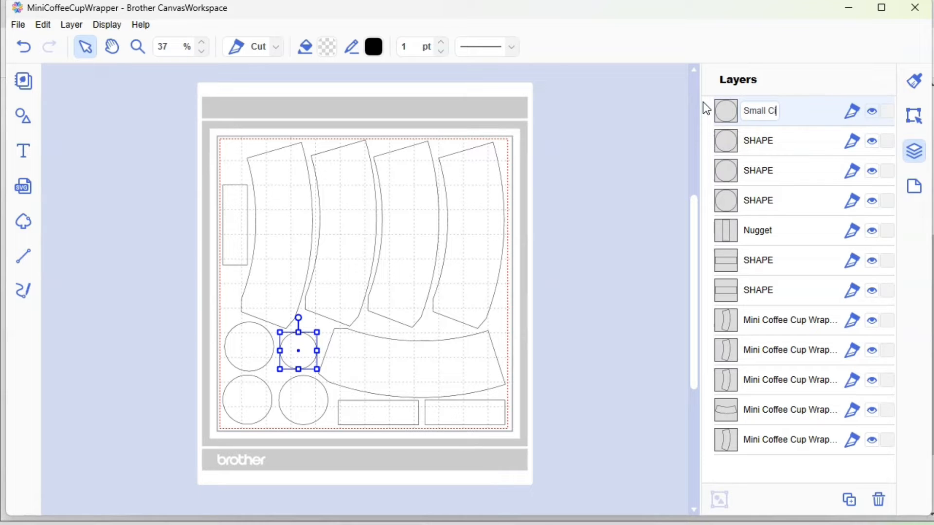
type("rcle")
Step: Rename the layer of the 2-inch circle under the leftmost wrapper as Top of Cup, and return to the object editing settings
left_click(254, 356)
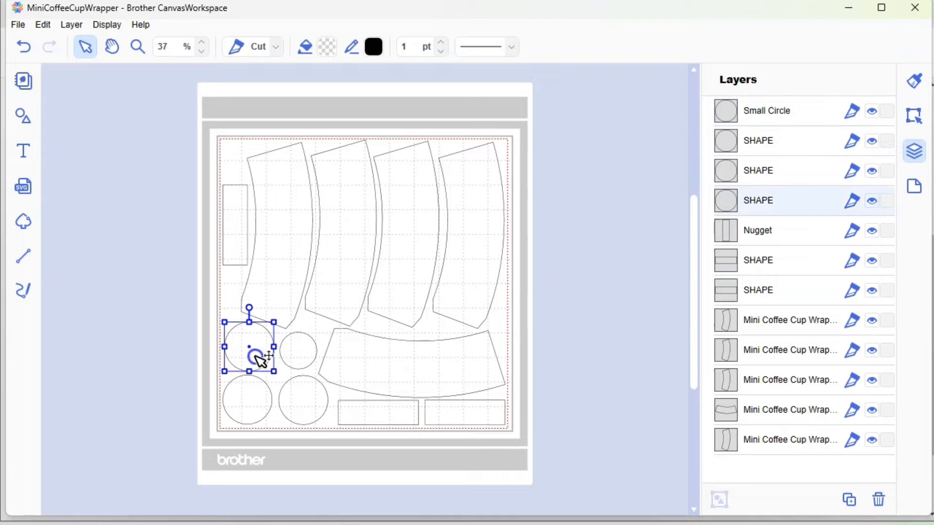
double_click(764, 203)
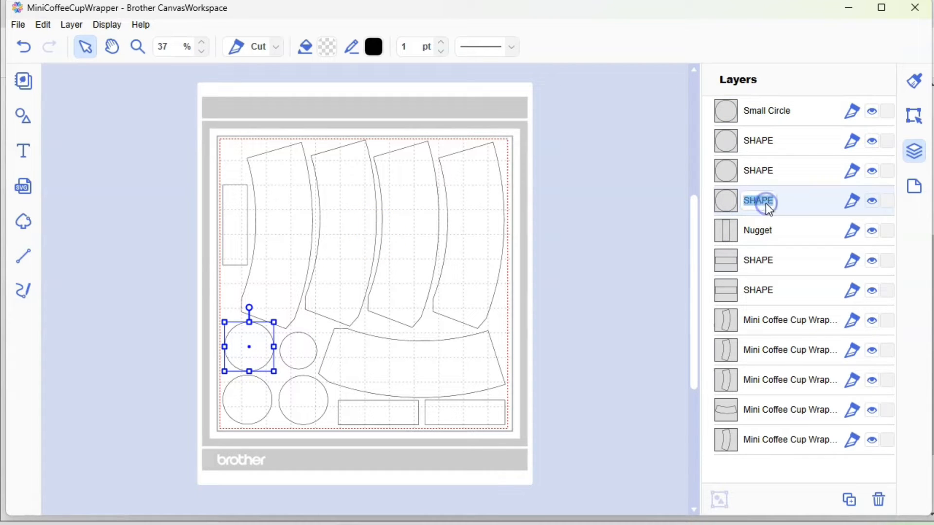
type("Top of Cup")
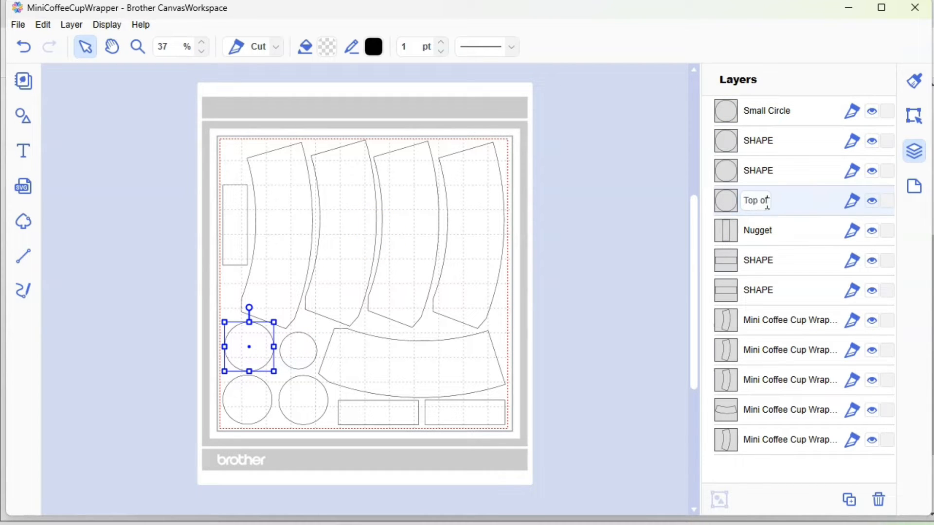
left_click(680, 229)
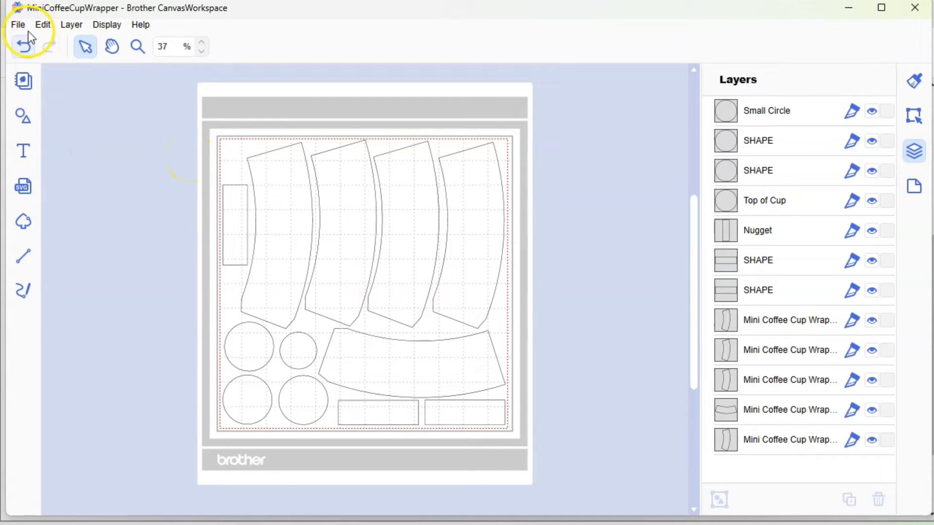
left_click(914, 115)
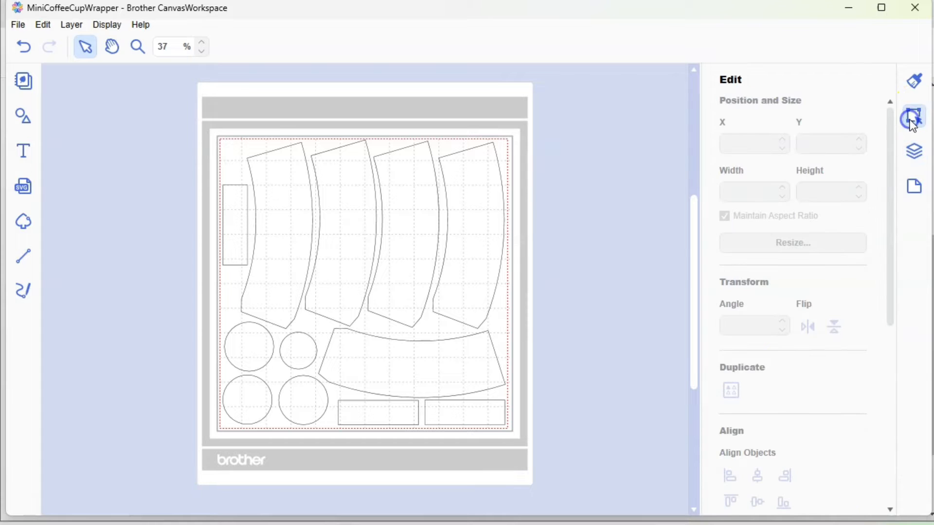
Step: Save the project and transfer its FCM file to the registered cutting machine via the Internet, closing the transfer dialog
left_click(18, 24)
left_click(53, 94)
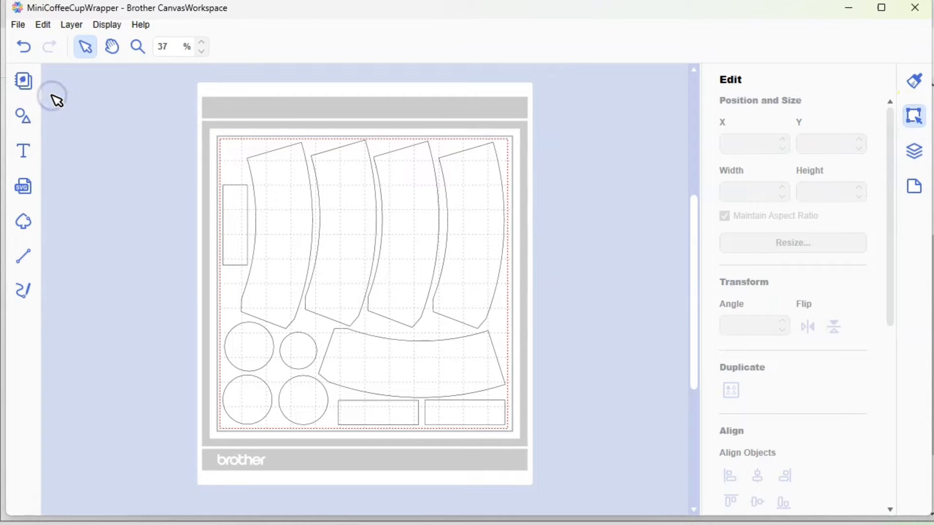
left_click(16, 24)
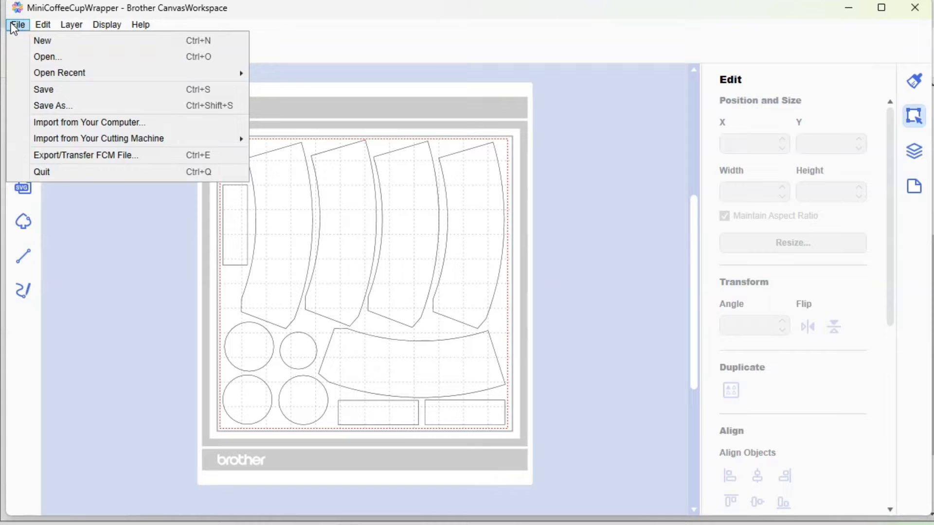
left_click(90, 156)
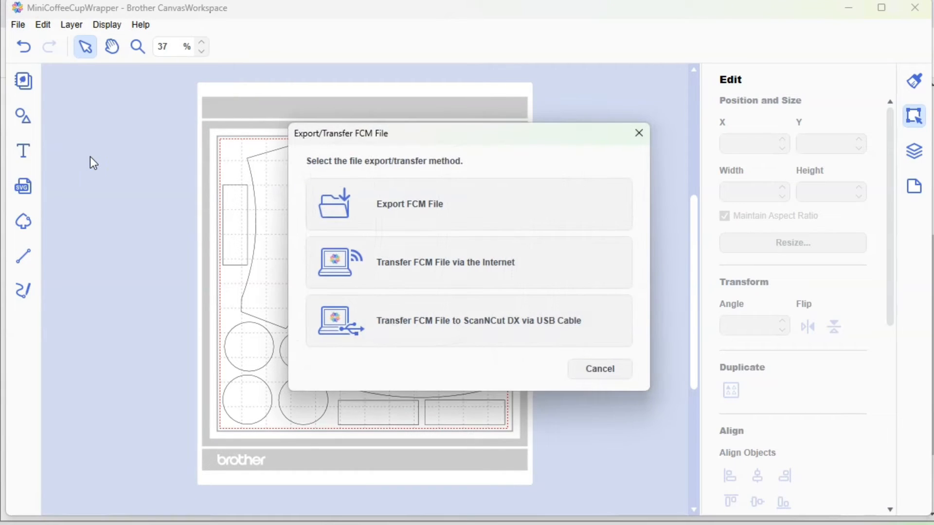
left_click(446, 277)
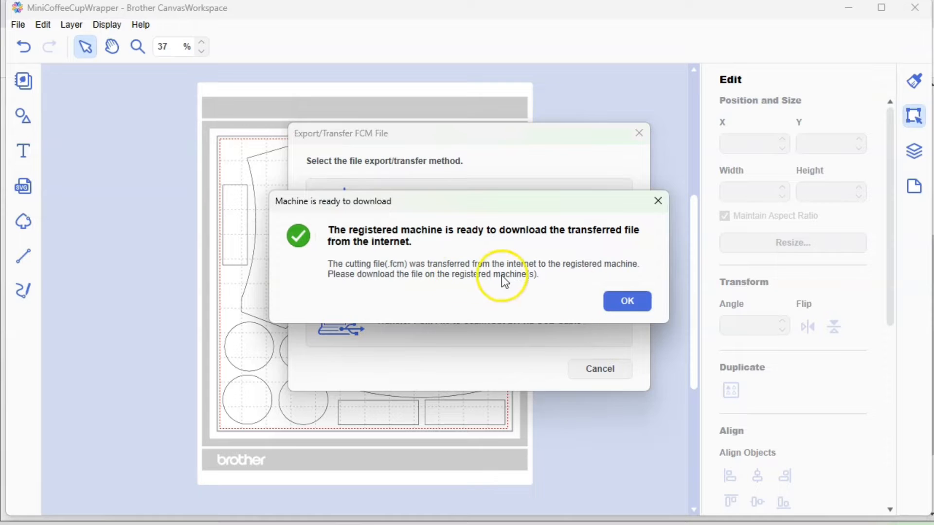
left_click(650, 305)
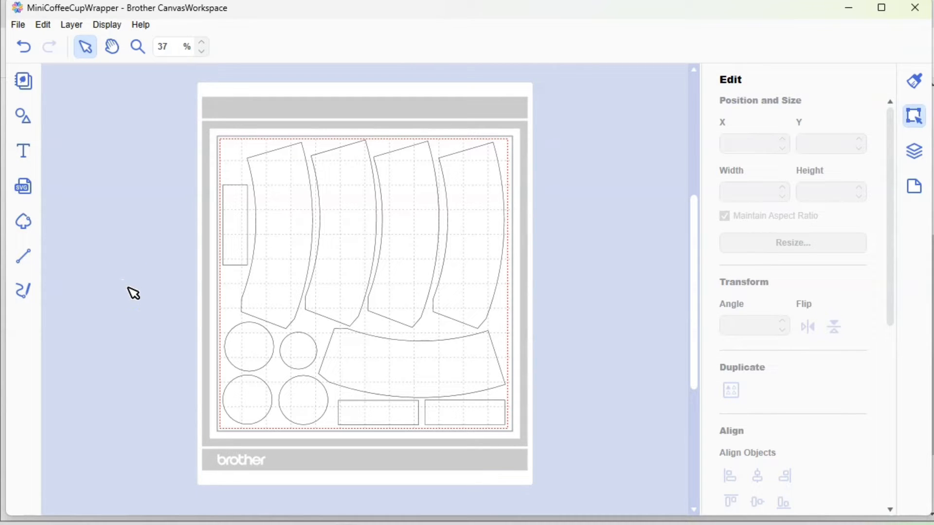
left_click(35, 496)
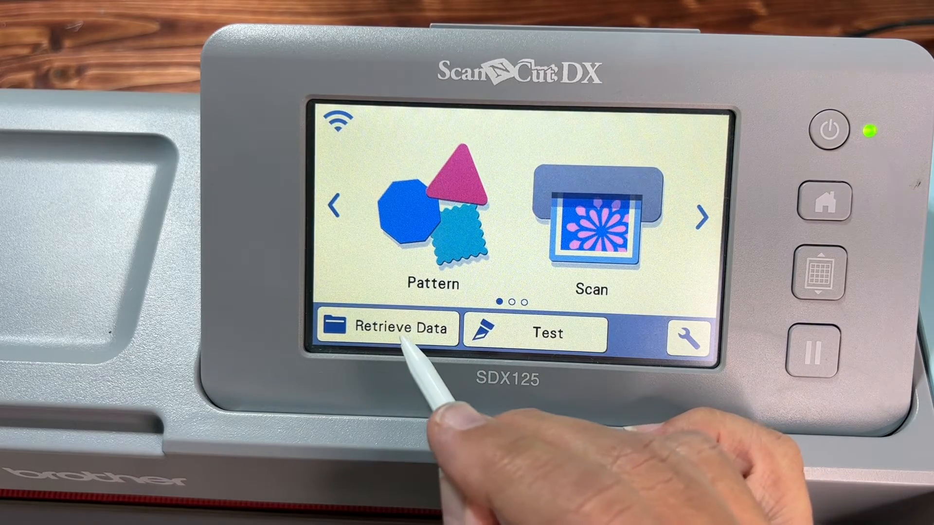
left_click(403, 327)
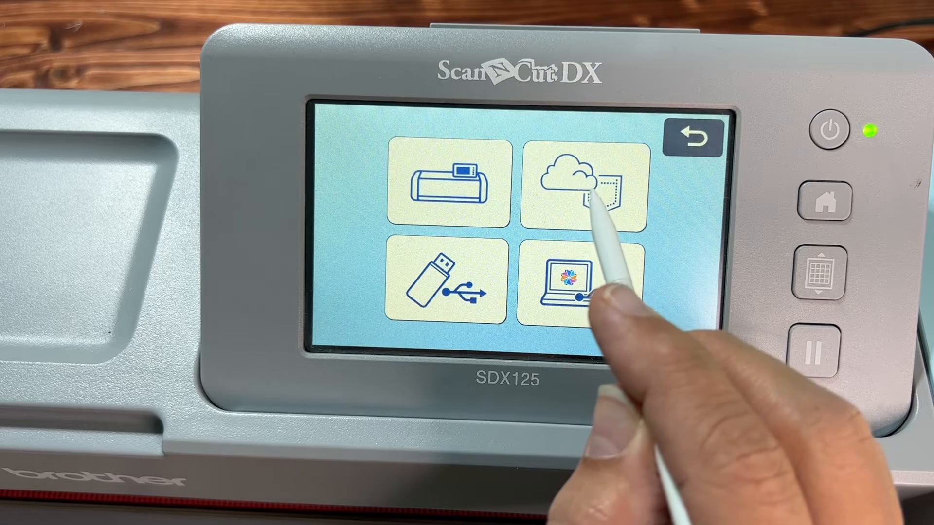
left_click(578, 200)
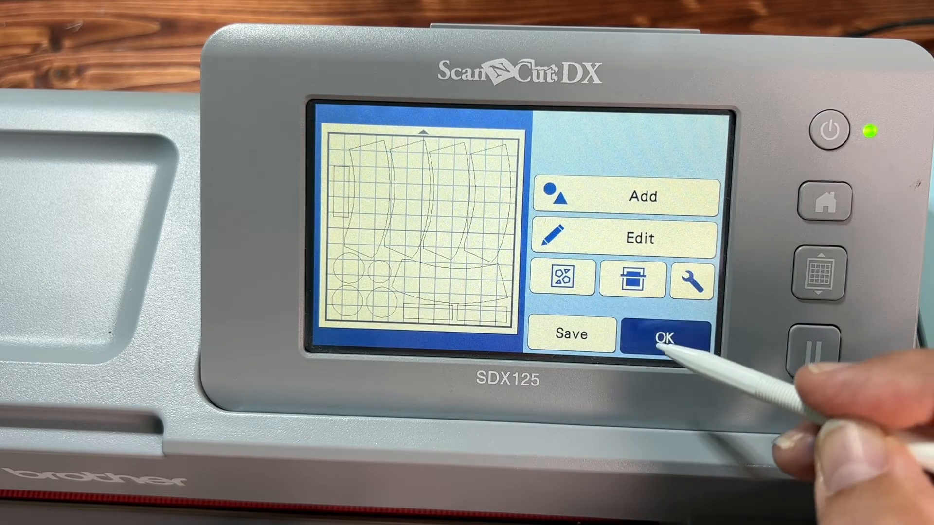
left_click(665, 337)
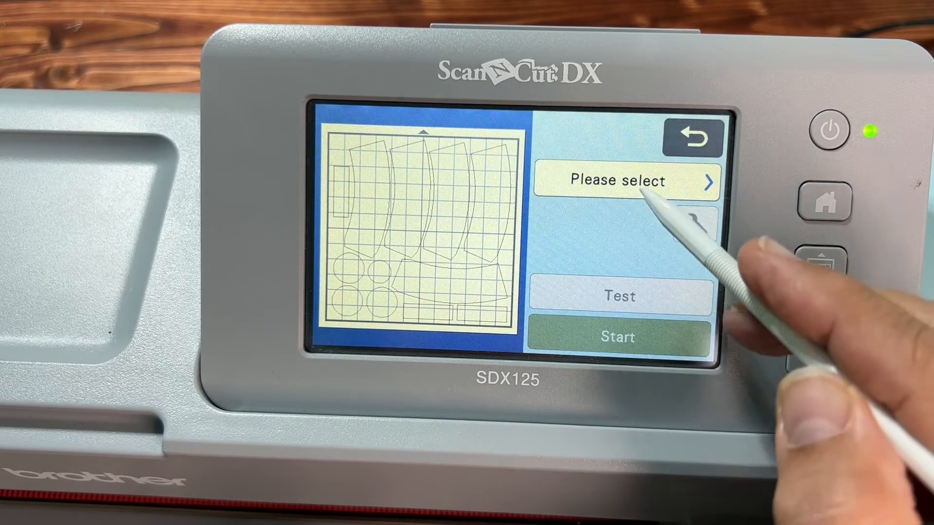
left_click(642, 177)
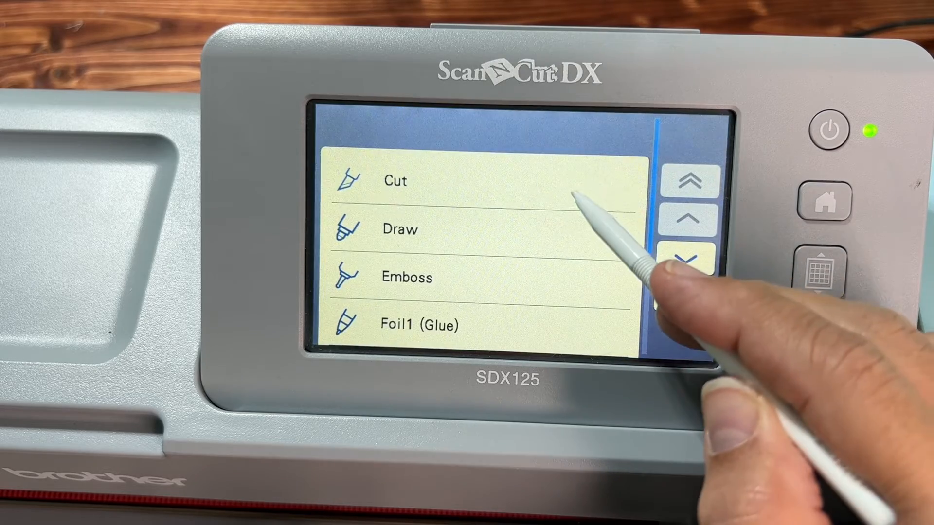
left_click(630, 177)
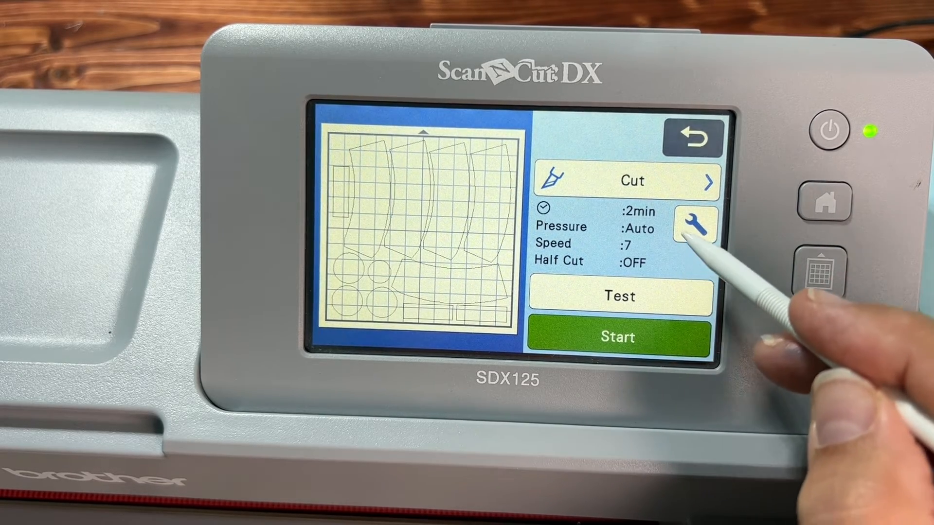
left_click(691, 231)
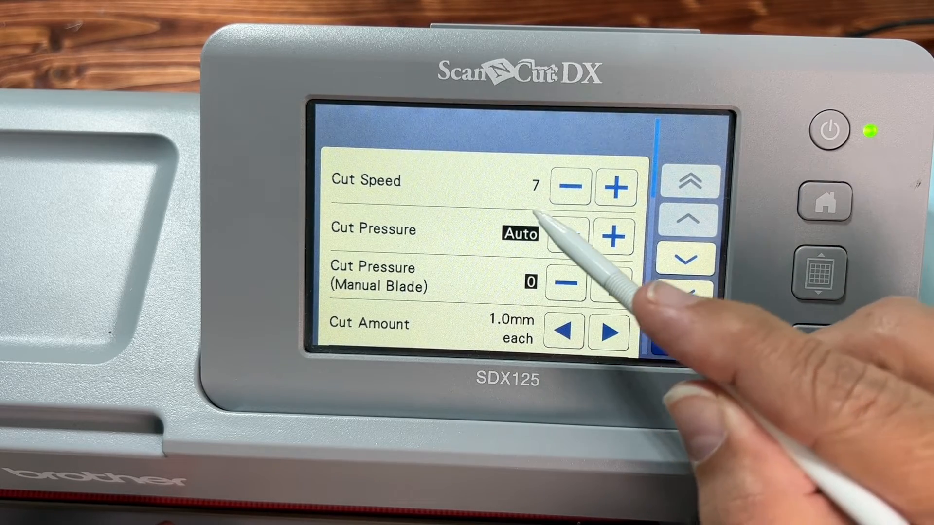
left_click(574, 187)
left_click(573, 186)
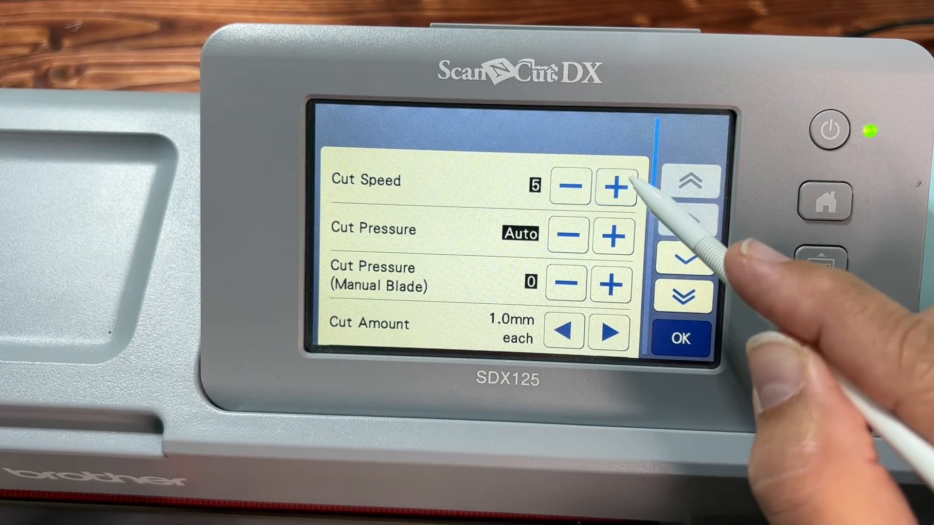
left_click(617, 187)
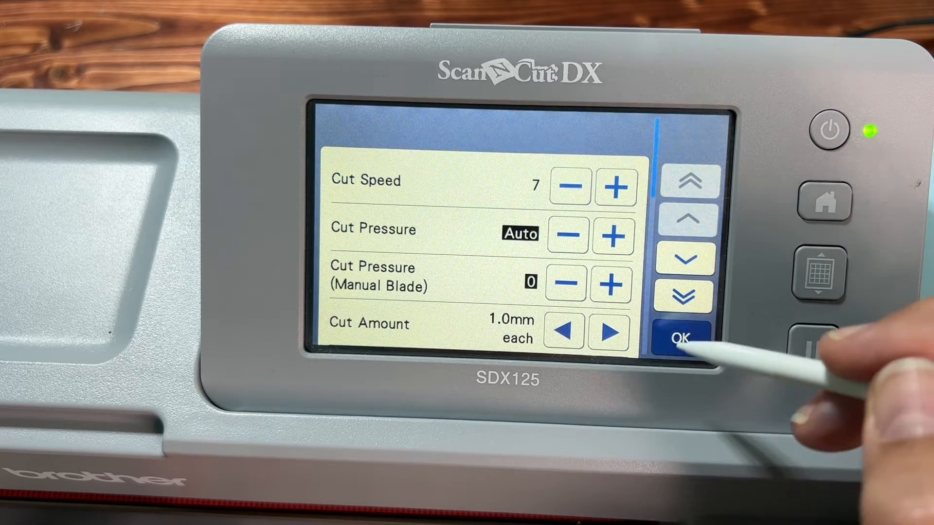
left_click(686, 340)
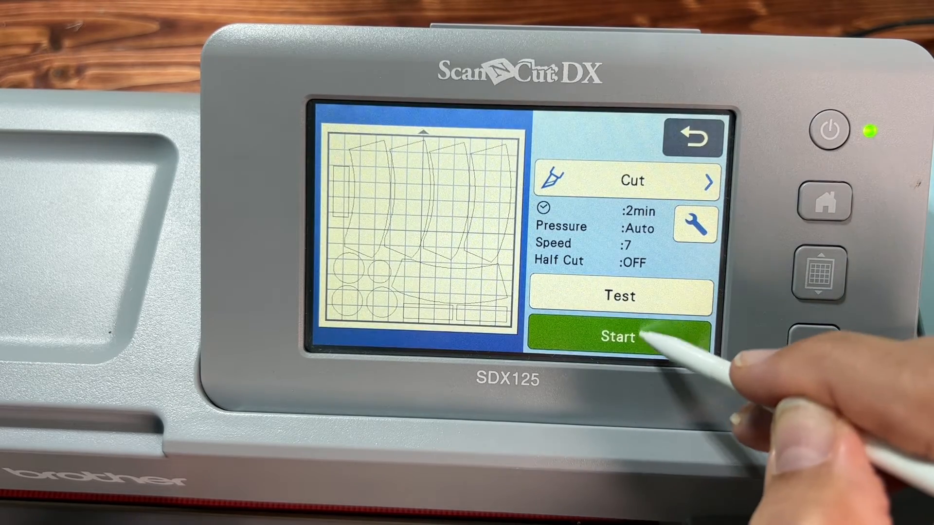
left_click(632, 337)
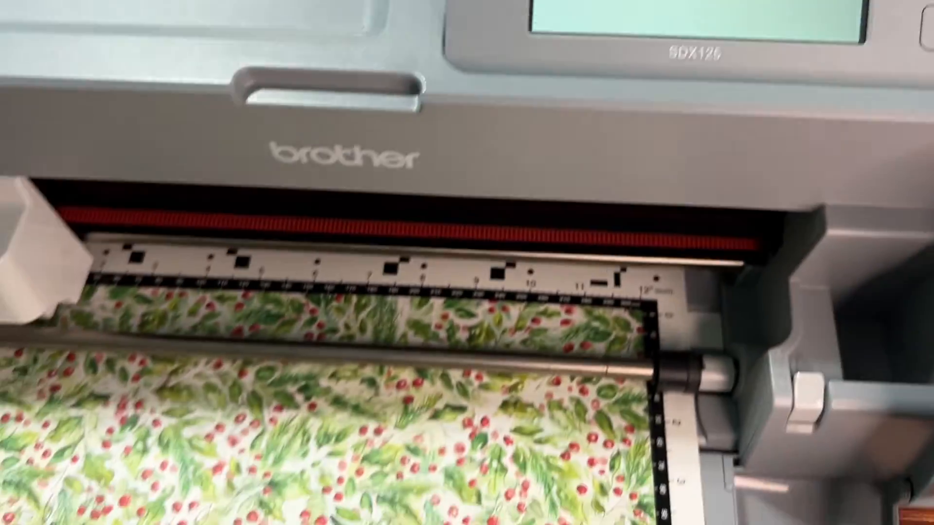